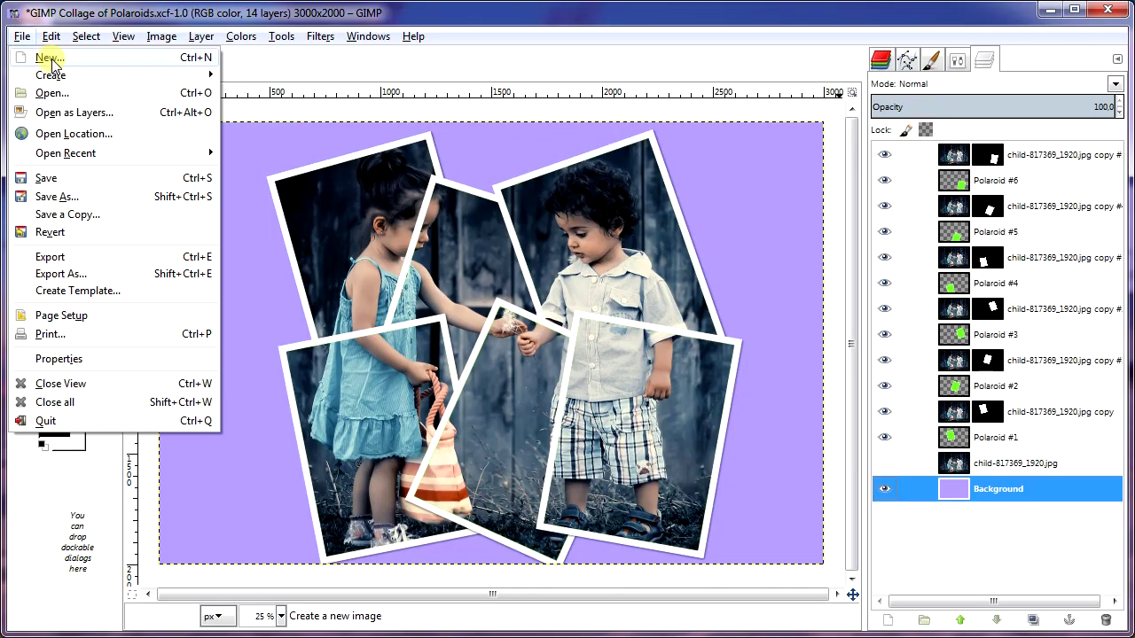
Create a new 3000×2000 px, 300 ppi image with a white background
{"action": "left_click", "coordinate": [53, 61]}
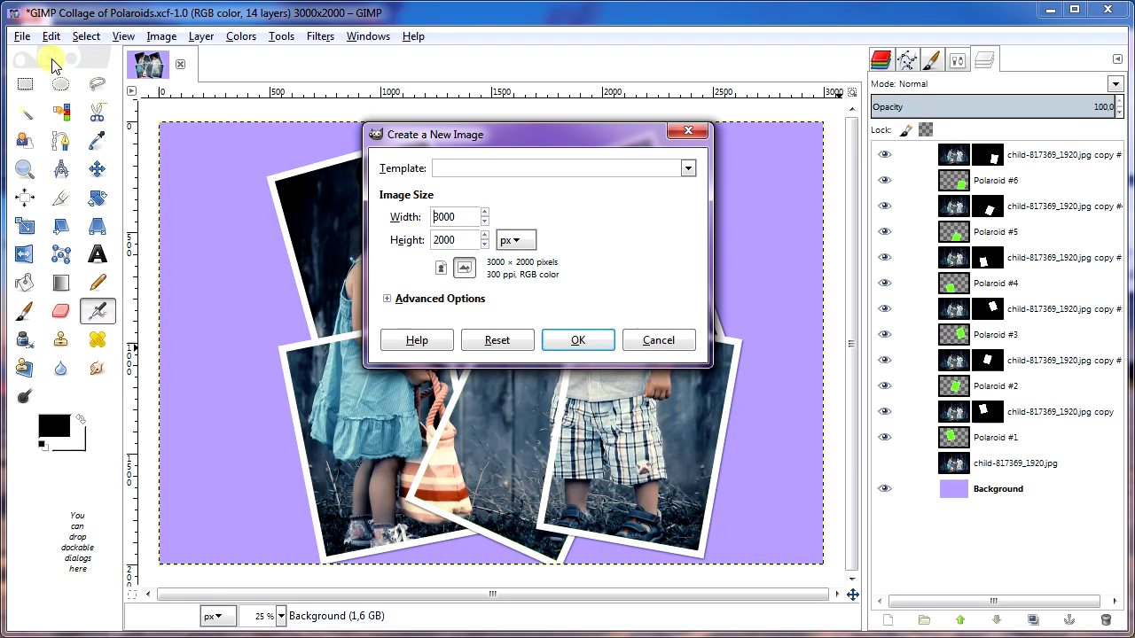
{"action": "left_click", "coordinate": [389, 299]}
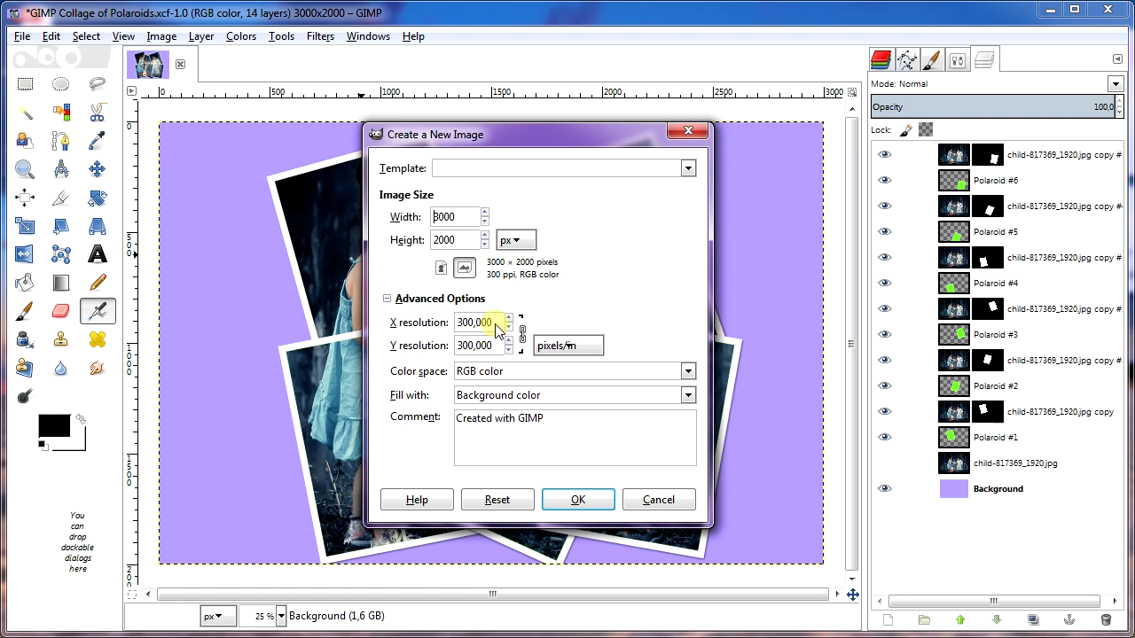
{"action": "left_click", "coordinate": [596, 502]}
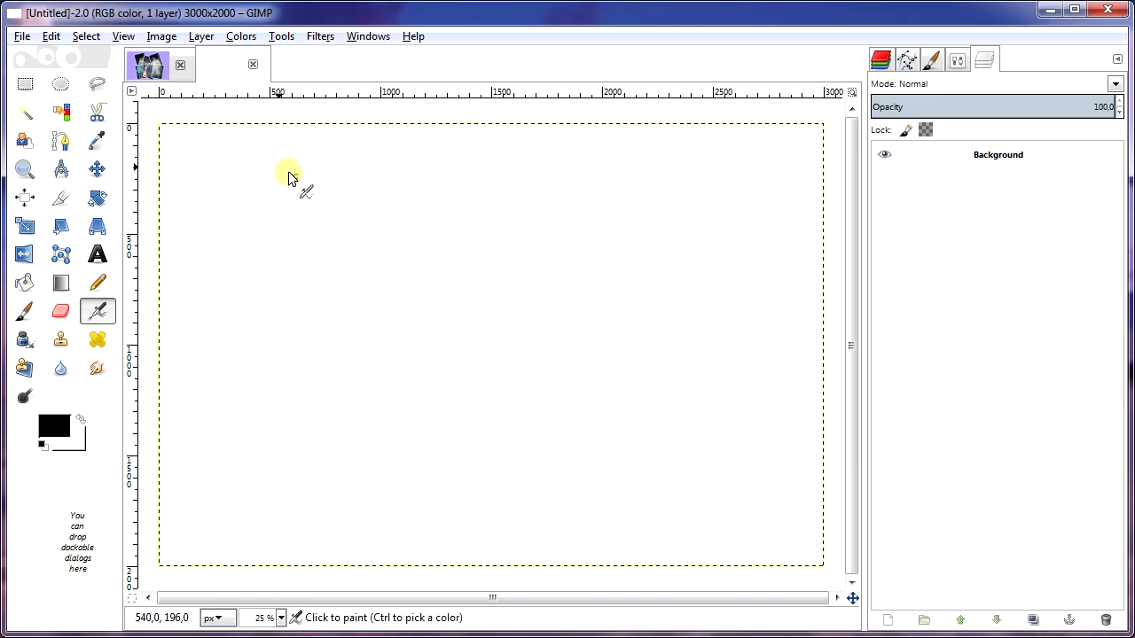
Import child-817369_1920.jpg as a layer and drag it to the canvas's top-left corner
{"action": "left_click", "coordinate": [22, 37]}
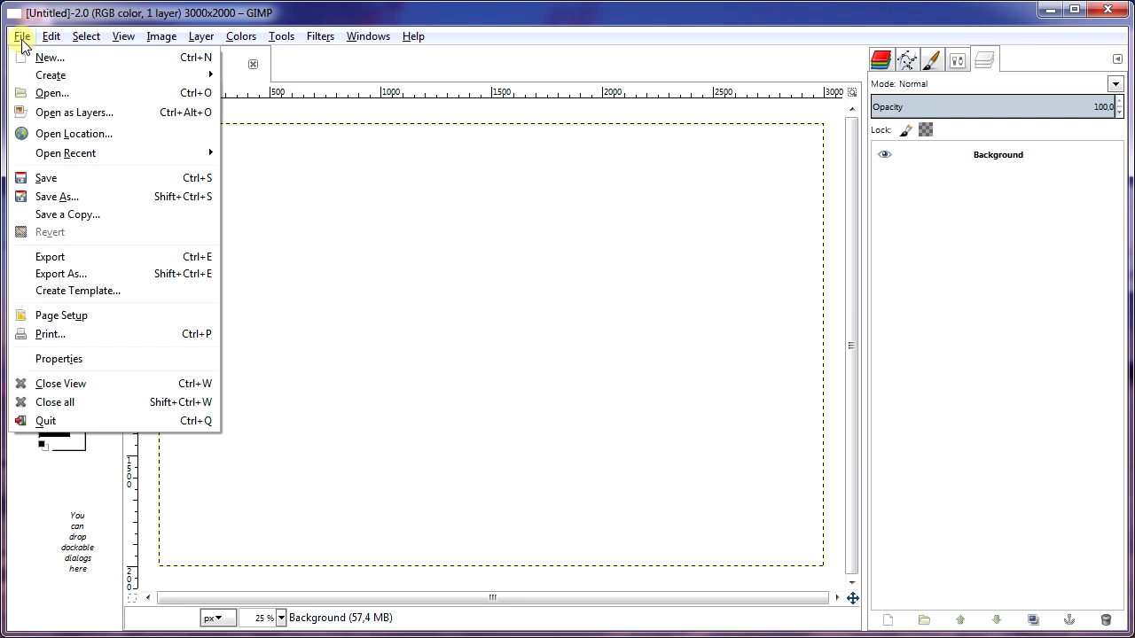
{"action": "left_click", "coordinate": [69, 113]}
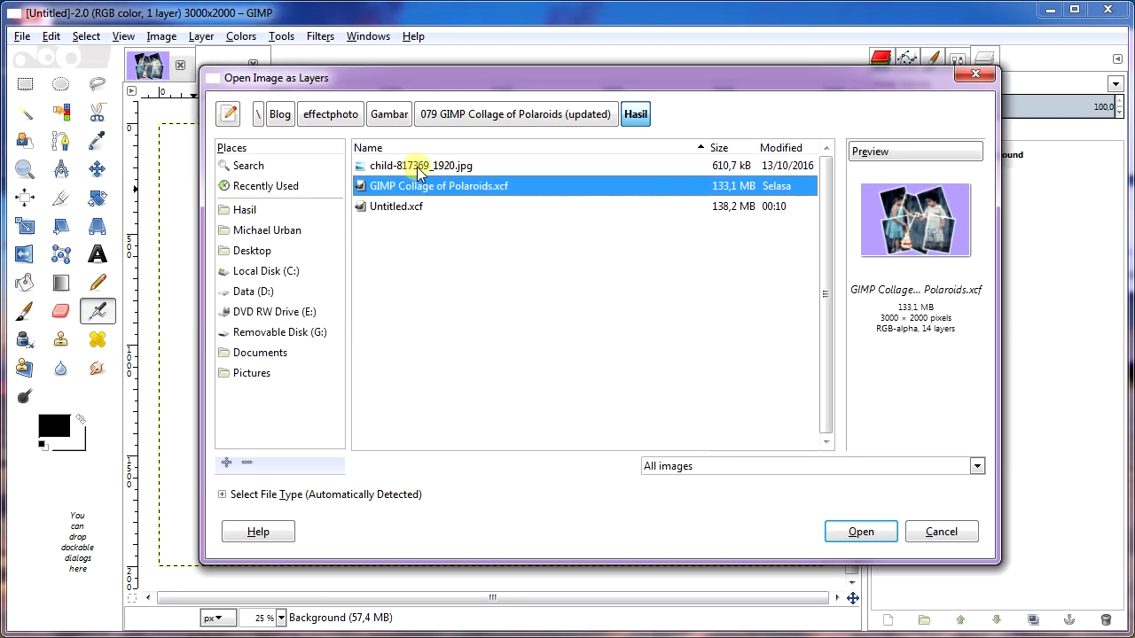
{"action": "left_click", "coordinate": [419, 169]}
{"action": "left_click", "coordinate": [857, 533]}
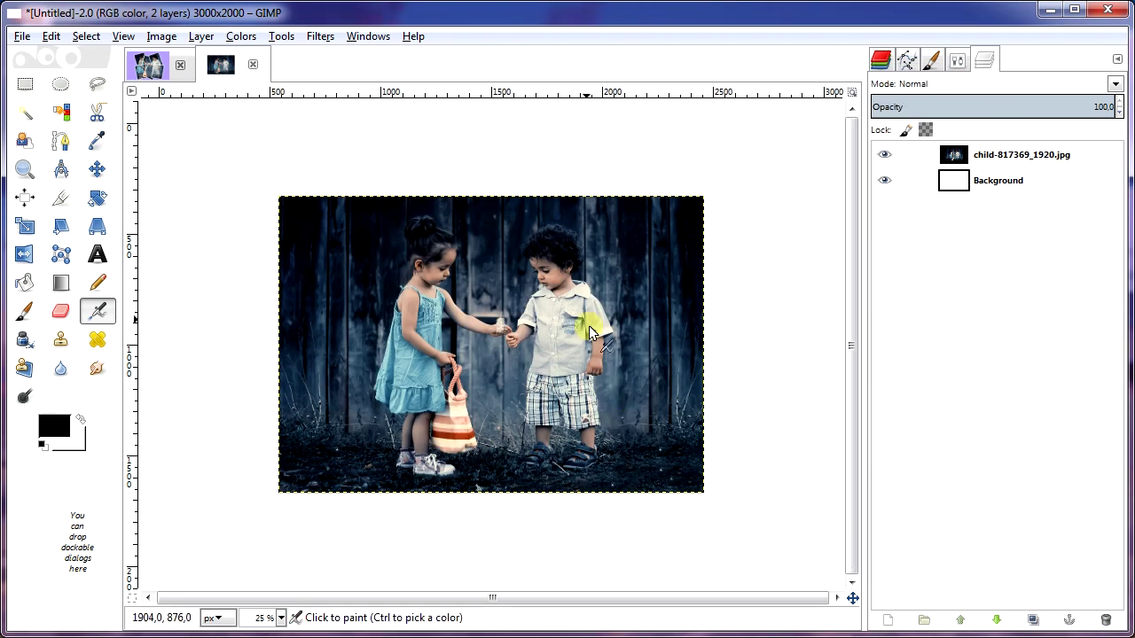
{"action": "left_click", "coordinate": [96, 168]}
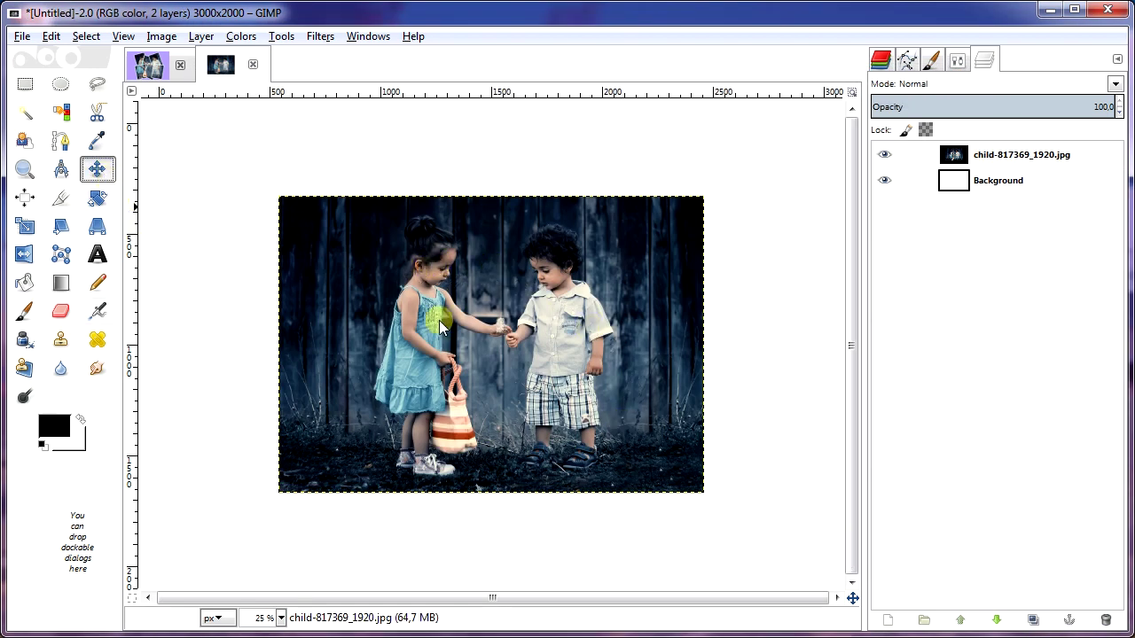
{"action": "left_click_drag", "start_coordinate": [517, 352], "coordinate": [394, 276]}
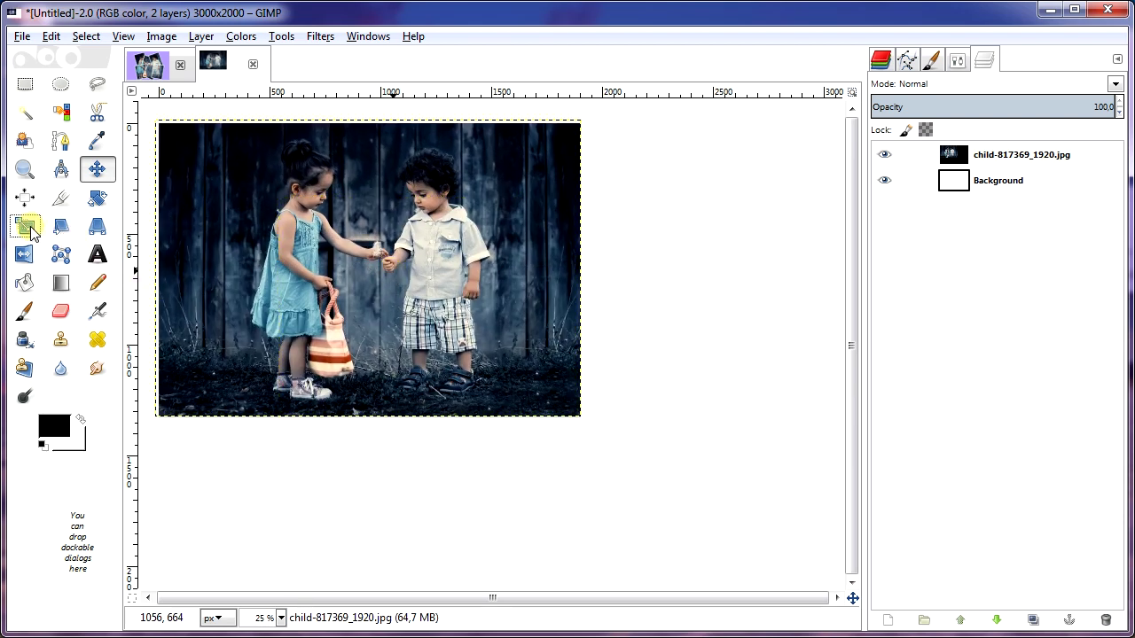
Scale the child photo layer proportionally to 3070×2141 pixels
{"action": "left_click", "coordinate": [261, 237]}
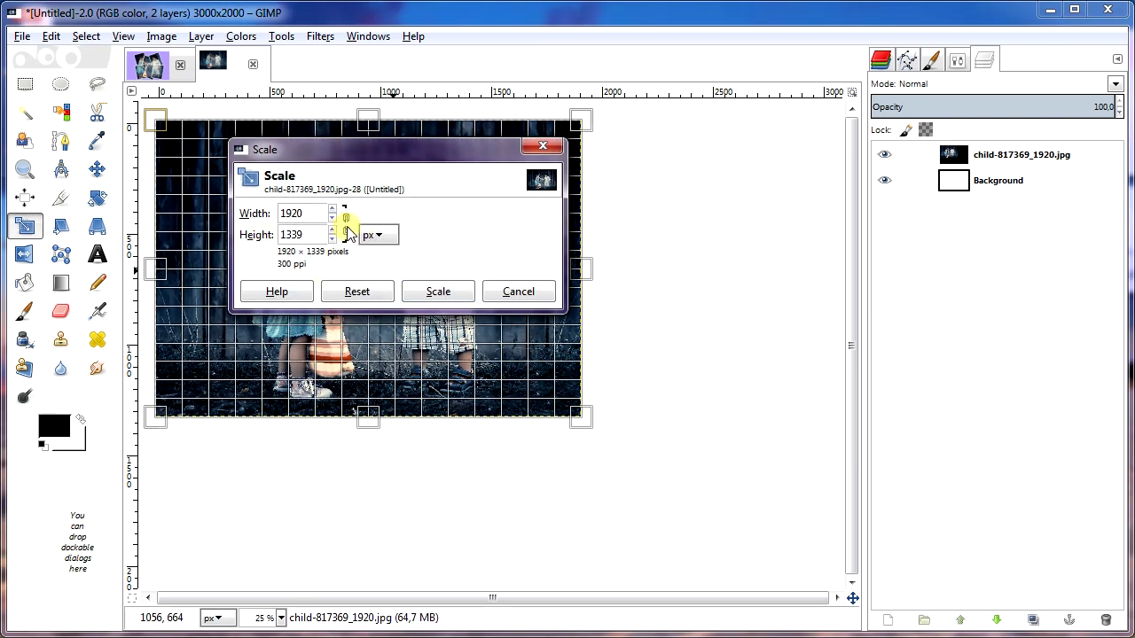
{"action": "left_click_drag", "start_coordinate": [334, 238], "coordinate": [334, 235]}
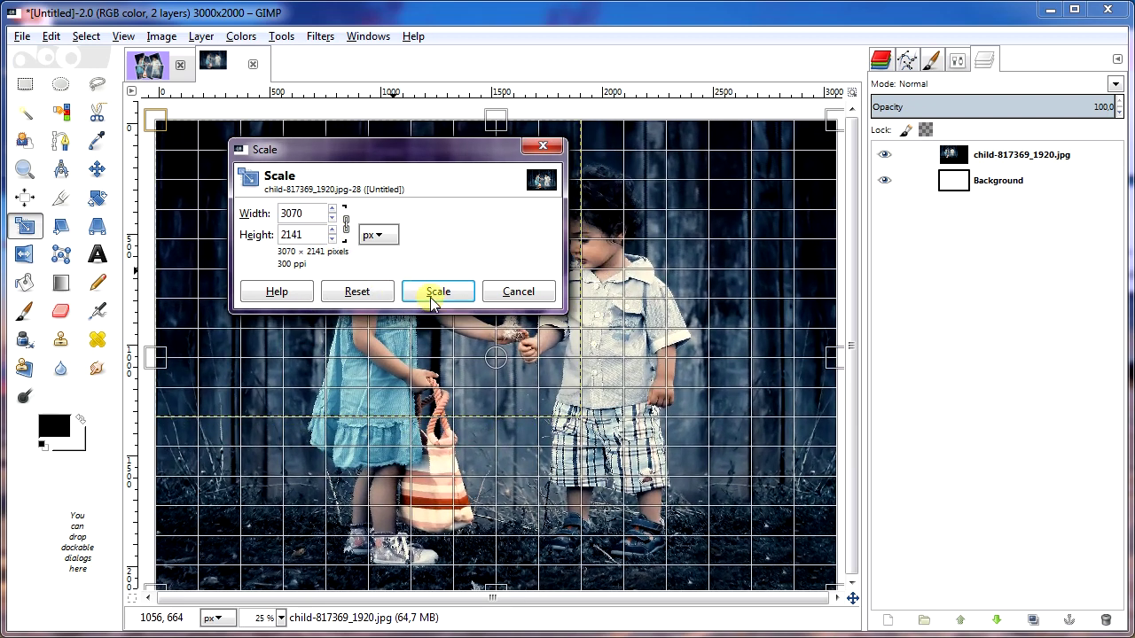
{"action": "left_click", "coordinate": [432, 303]}
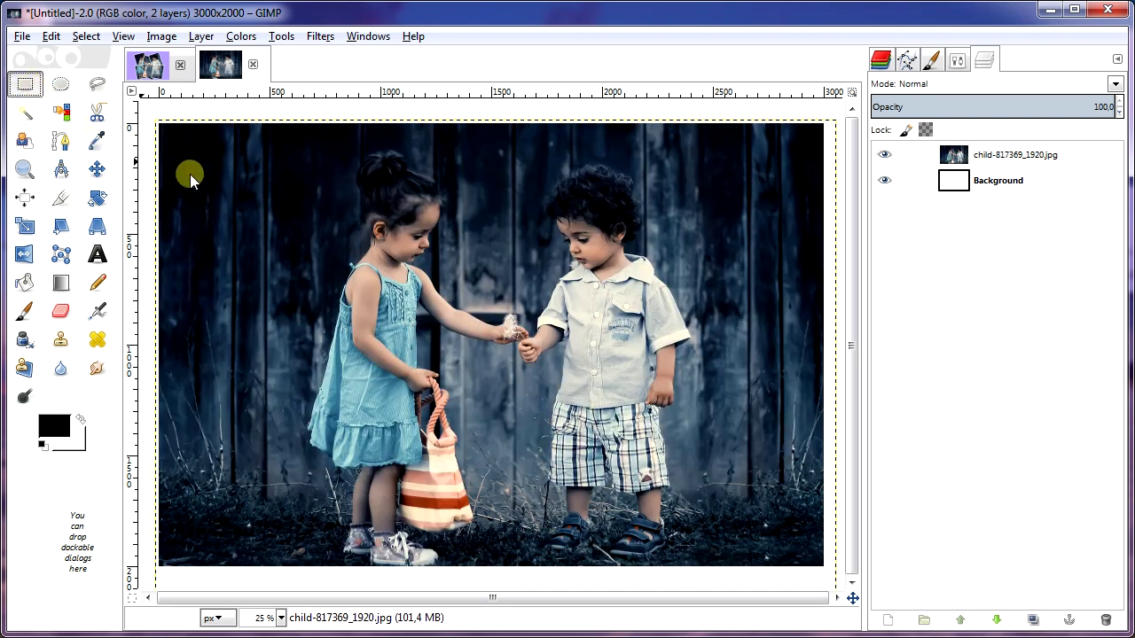
Fill a tall rectangle over the girl with white on a new transparent layer
{"action": "mouse_move", "coordinate": [299, 147]}
{"action": "left_mouse_down"}
{"action": "mouse_move", "coordinate": [486, 400]}
{"action": "mouse_move", "coordinate": [484, 387]}
{"action": "left_mouse_up"}
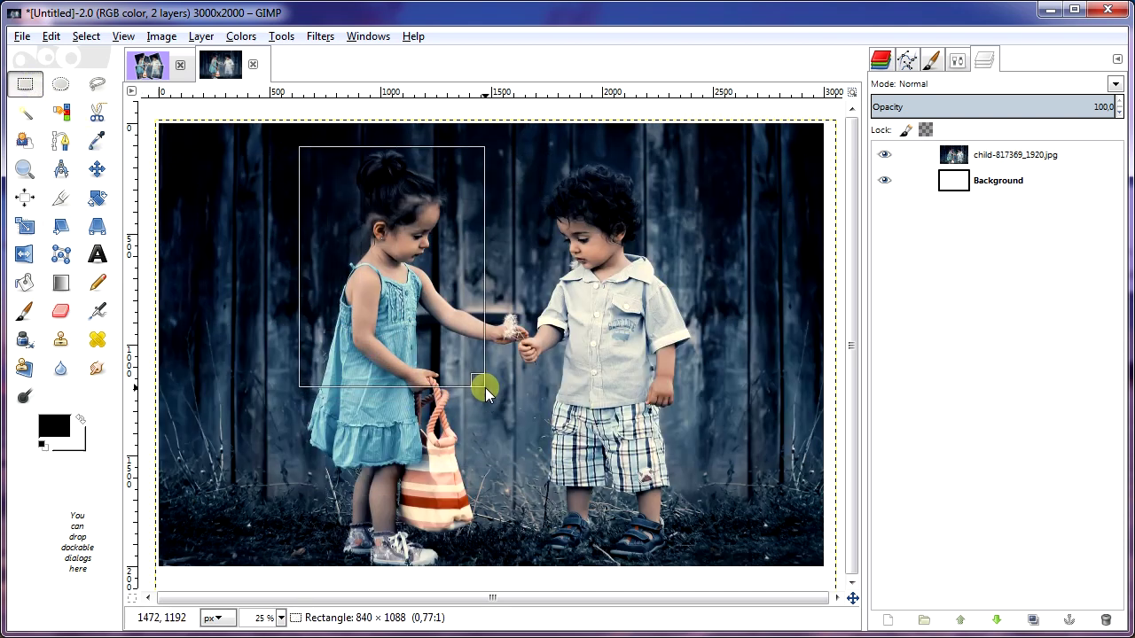
{"action": "left_click", "coordinate": [201, 37]}
{"action": "left_click", "coordinate": [210, 56]}
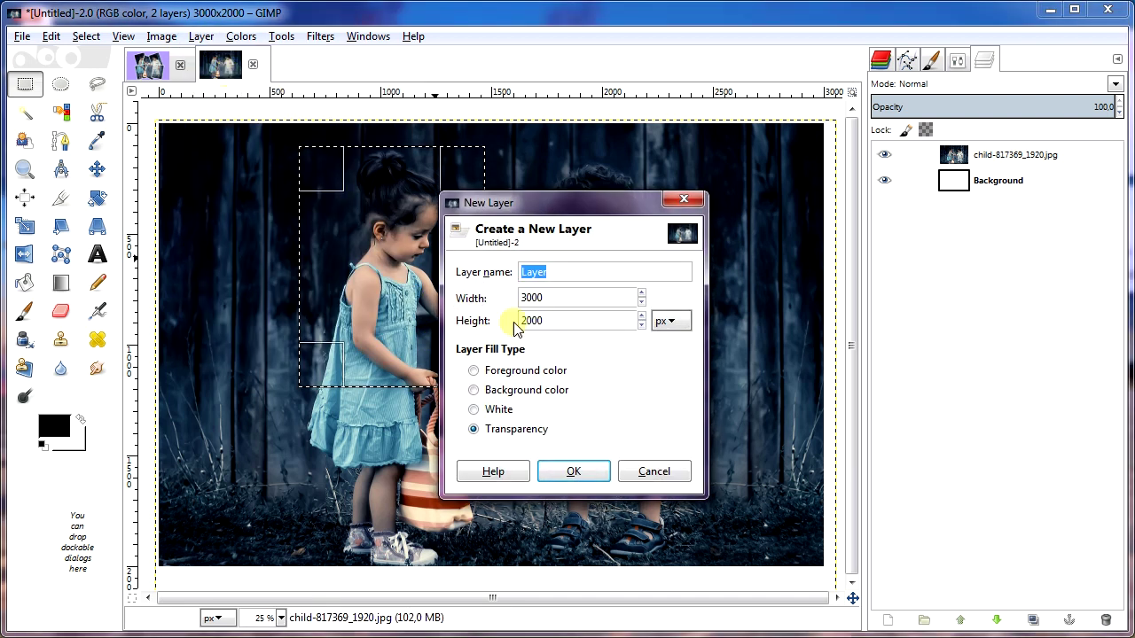
{"action": "left_click", "coordinate": [555, 470]}
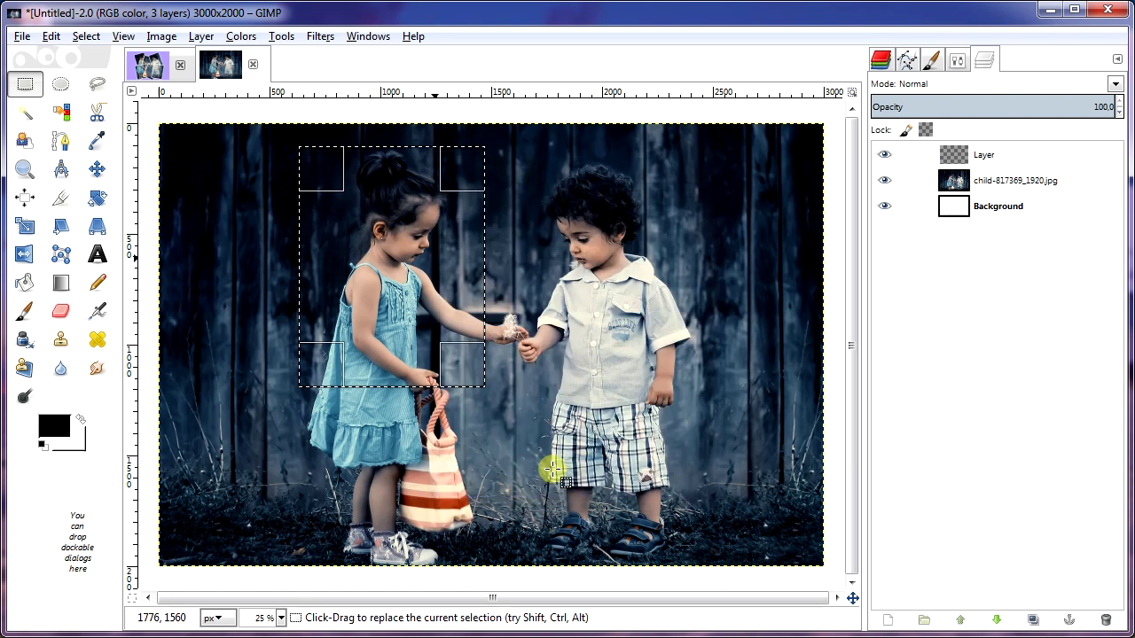
{"action": "left_click", "coordinate": [52, 37]}
{"action": "left_click", "coordinate": [118, 309]}
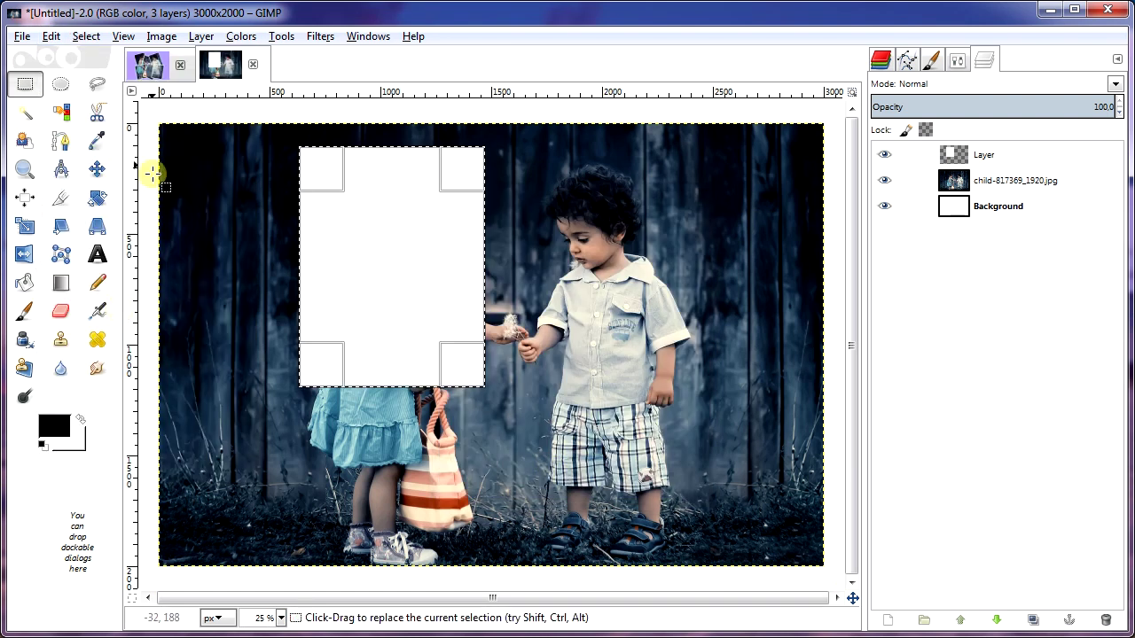
Shrink the rectangle selection by 30 pixels
{"action": "left_click", "coordinate": [85, 36]}
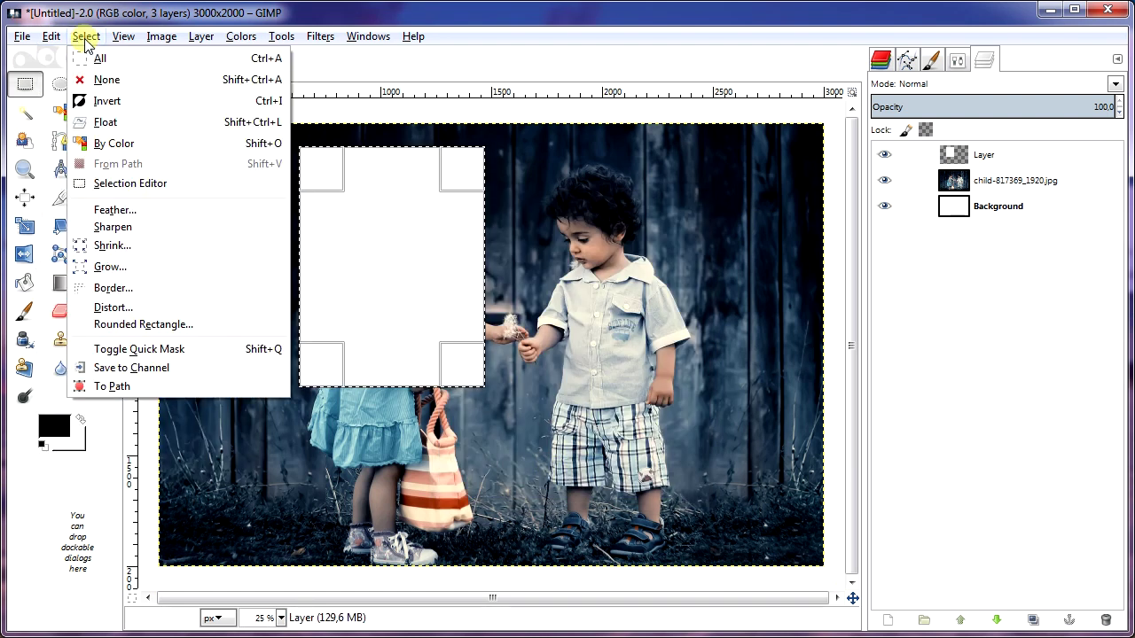
{"action": "left_click", "coordinate": [133, 247]}
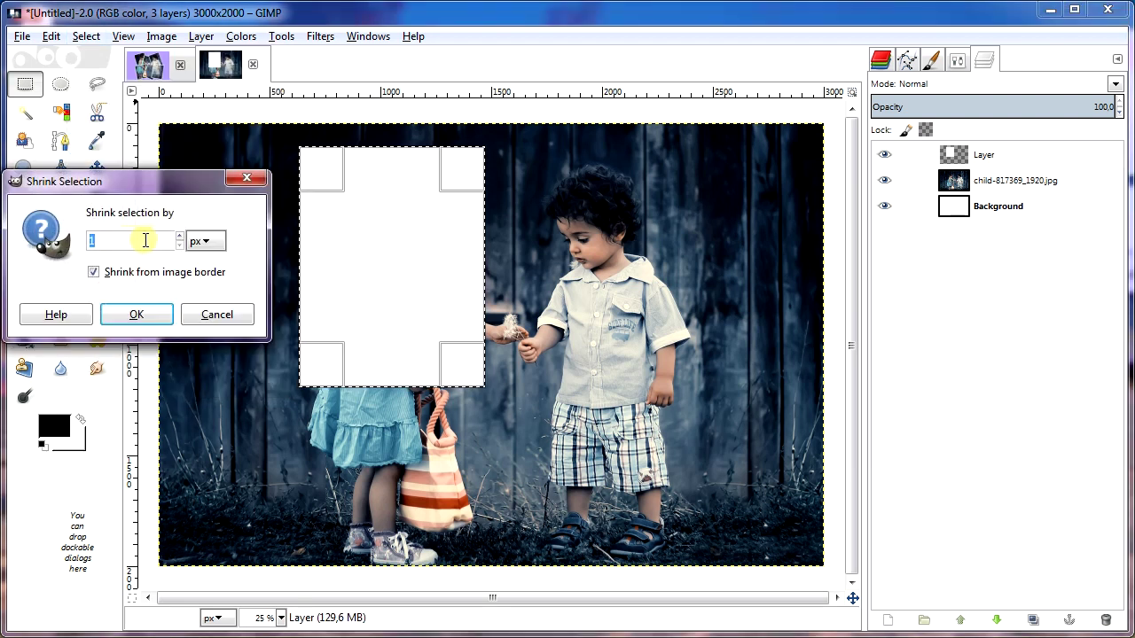
{"action": "type", "text": "0"}
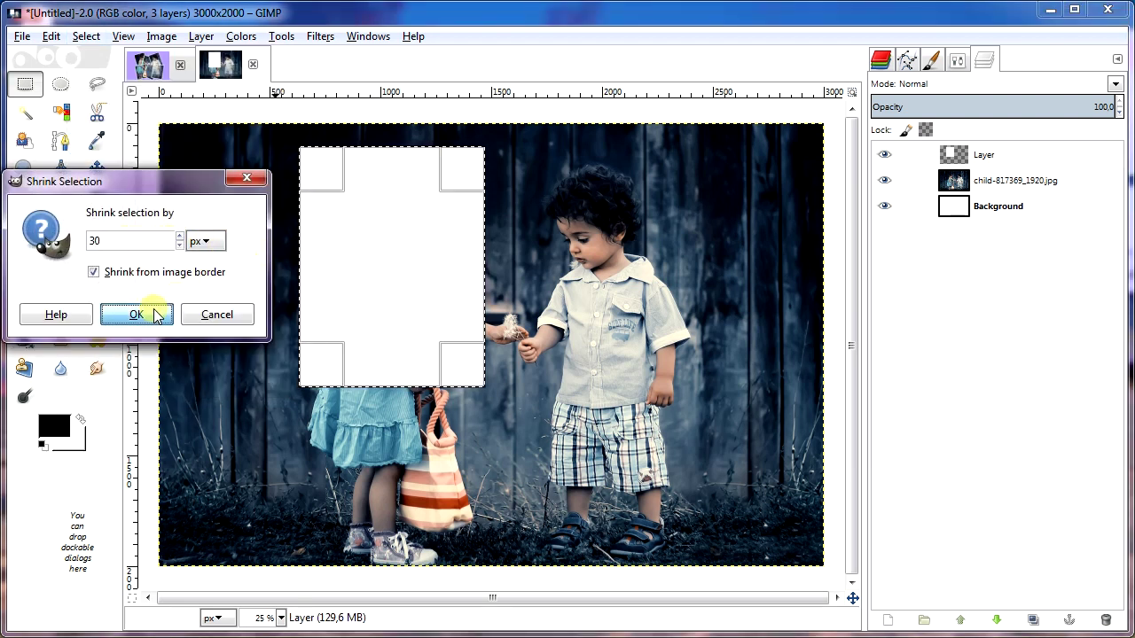
{"action": "left_click", "coordinate": [137, 315]}
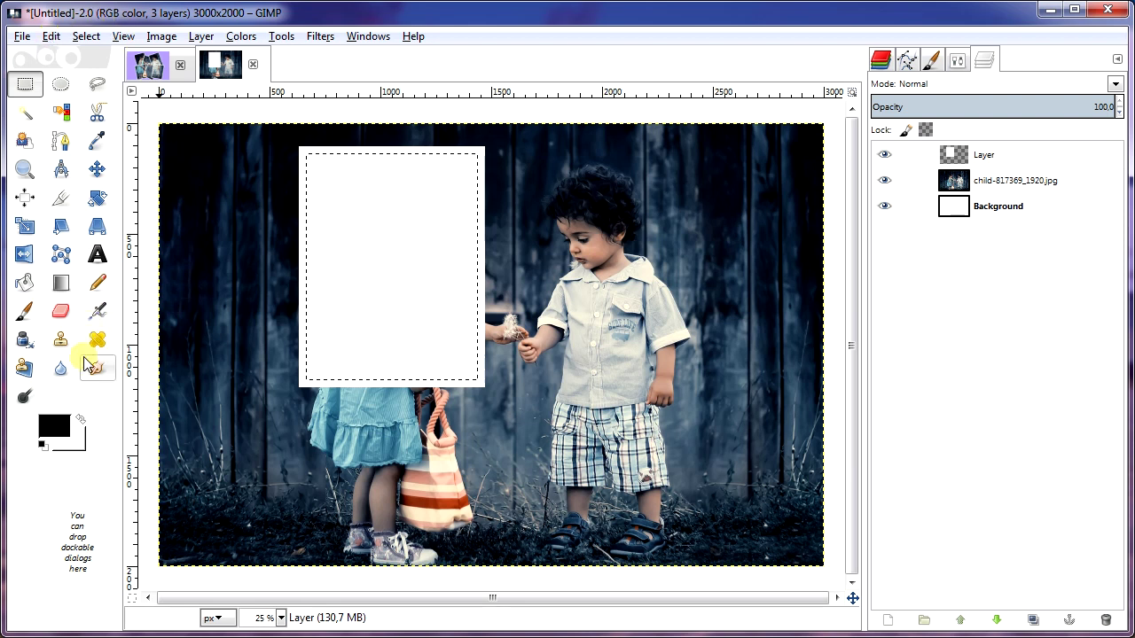
Fill the shrunken inner area with bright green, then deselect
{"action": "left_click", "coordinate": [78, 443]}
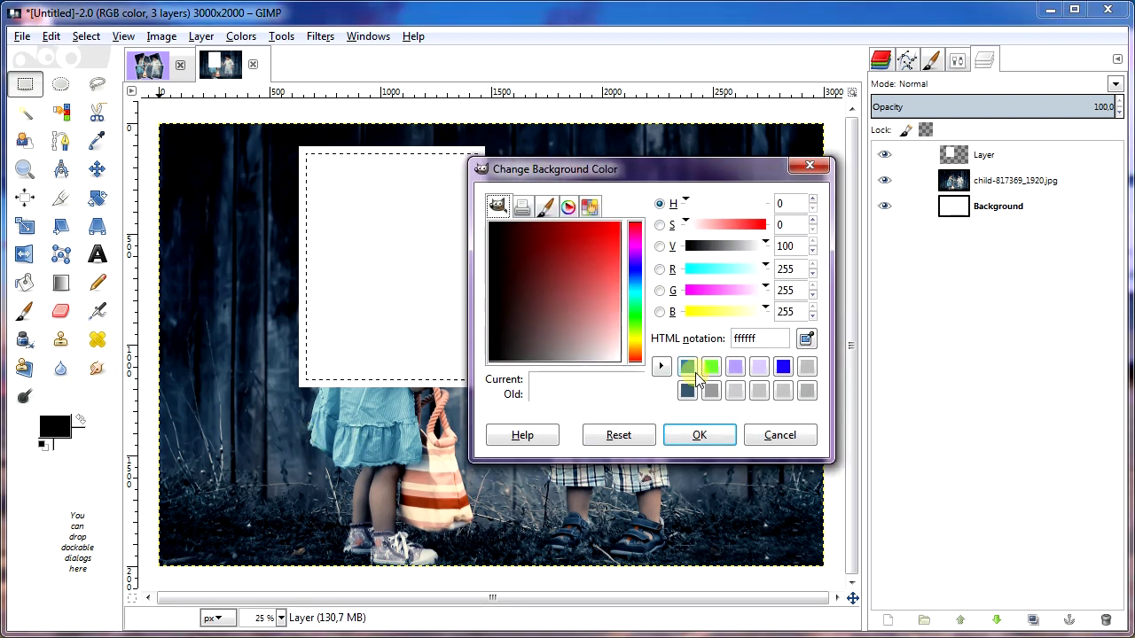
{"action": "left_click", "coordinate": [711, 367]}
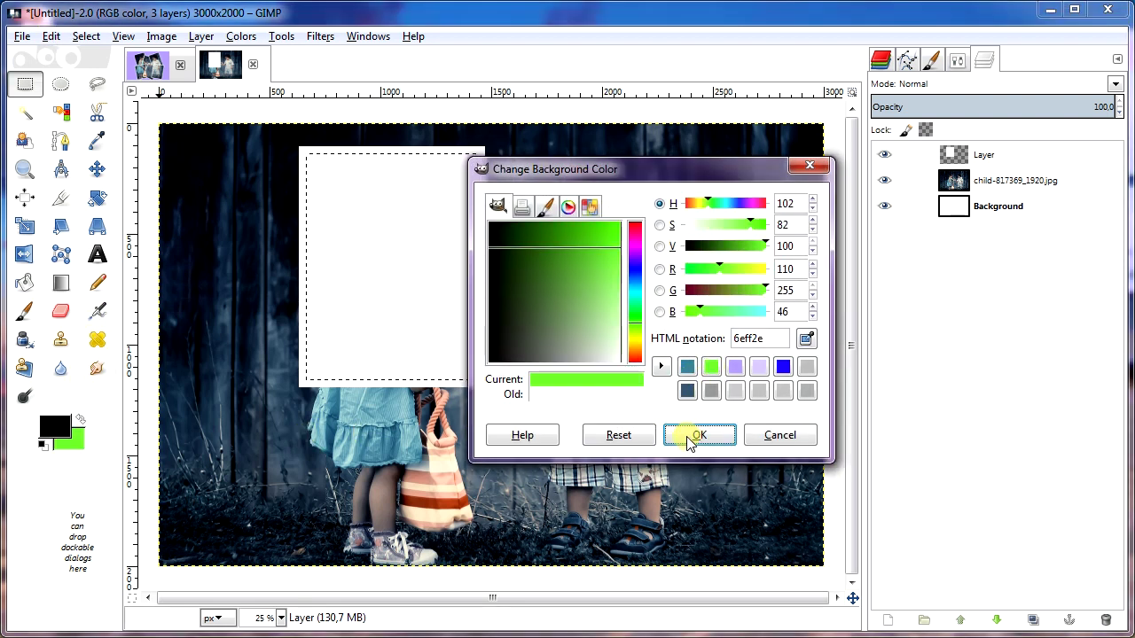
{"action": "left_click", "coordinate": [690, 436]}
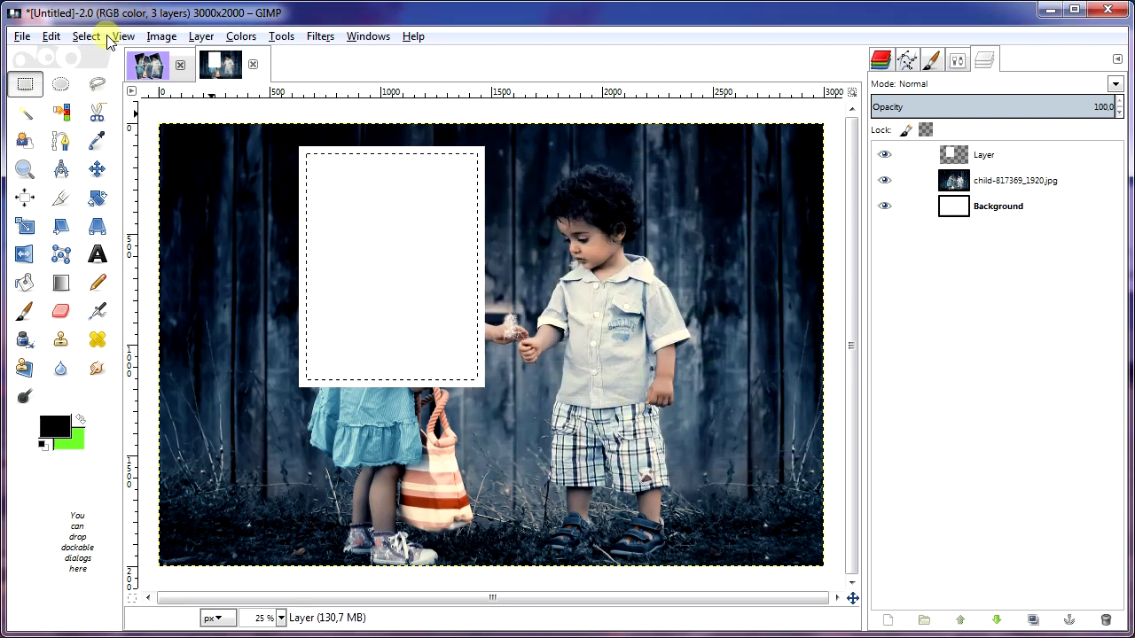
{"action": "left_click", "coordinate": [50, 35]}
{"action": "left_click", "coordinate": [174, 311]}
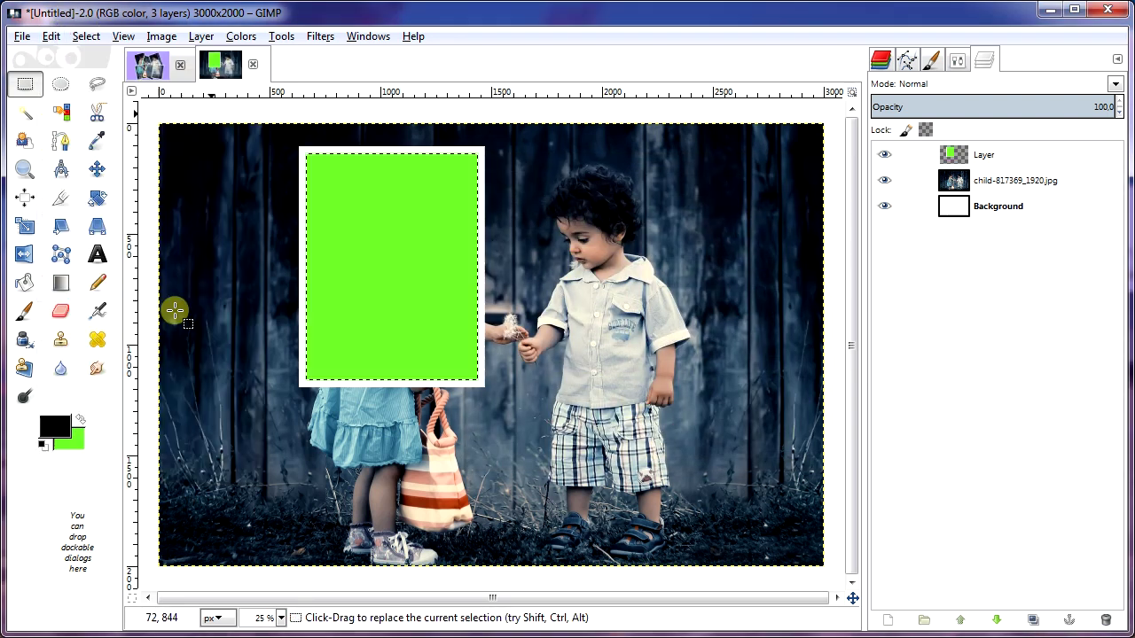
{"action": "left_click", "coordinate": [96, 36]}
{"action": "left_click", "coordinate": [100, 79]}
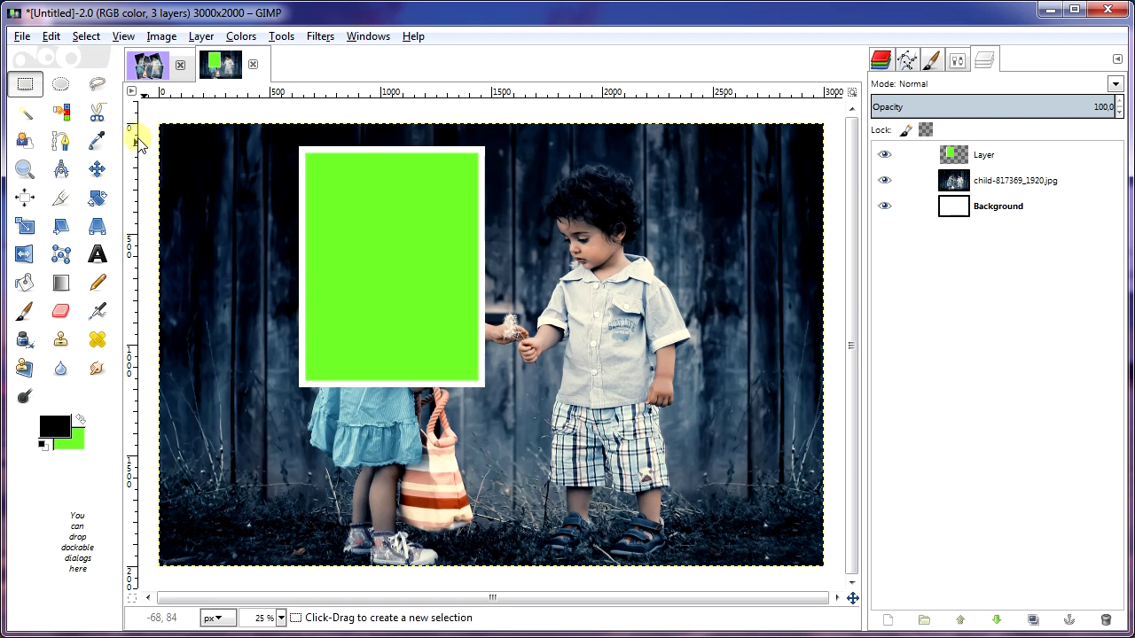
Apply a drop shadow to the green frame layer
{"action": "left_click", "coordinate": [319, 40]}
{"action": "mouse_move", "coordinate": [369, 172]}
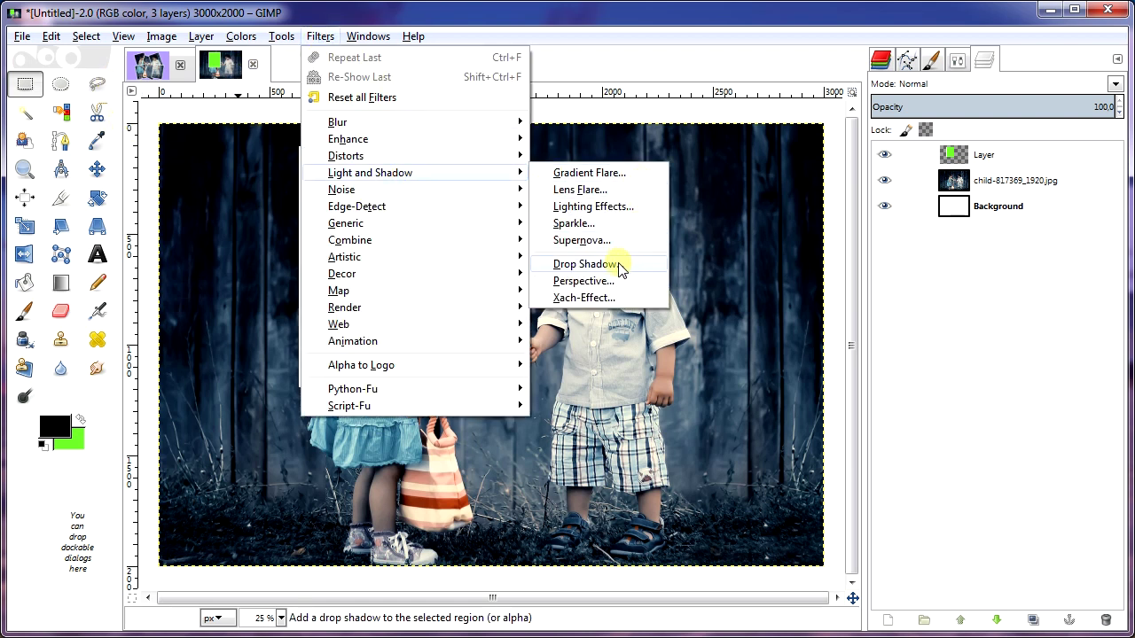
{"action": "left_click", "coordinate": [608, 263]}
{"action": "left_click", "coordinate": [657, 478]}
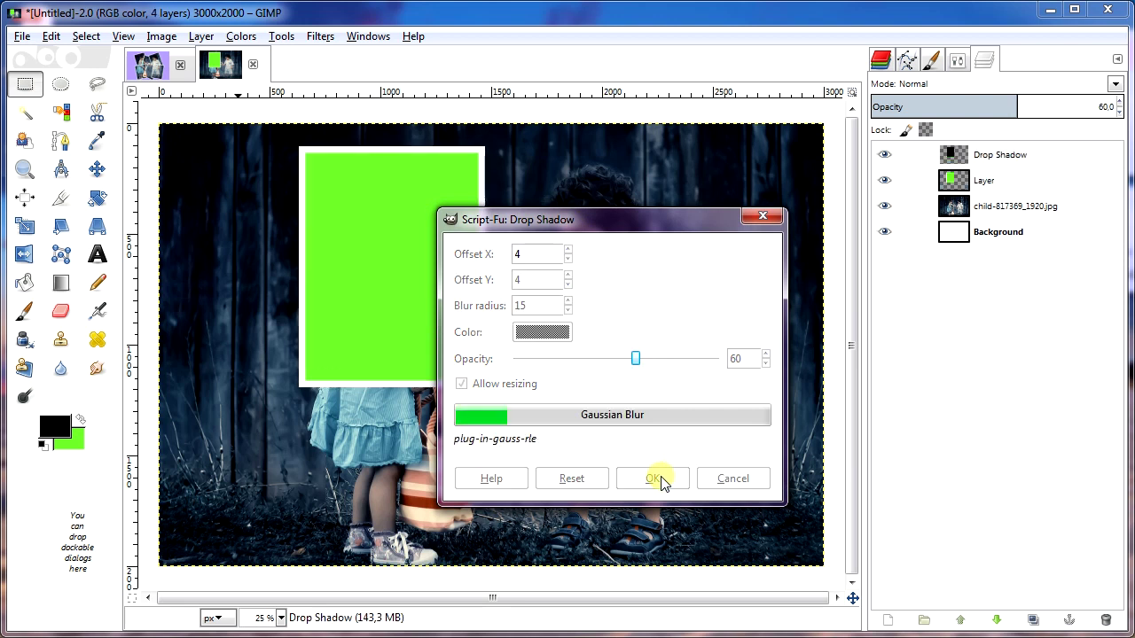
Merge the frame layer into its drop shadow and rename the result Polaroid
{"action": "left_click", "coordinate": [1005, 157]}
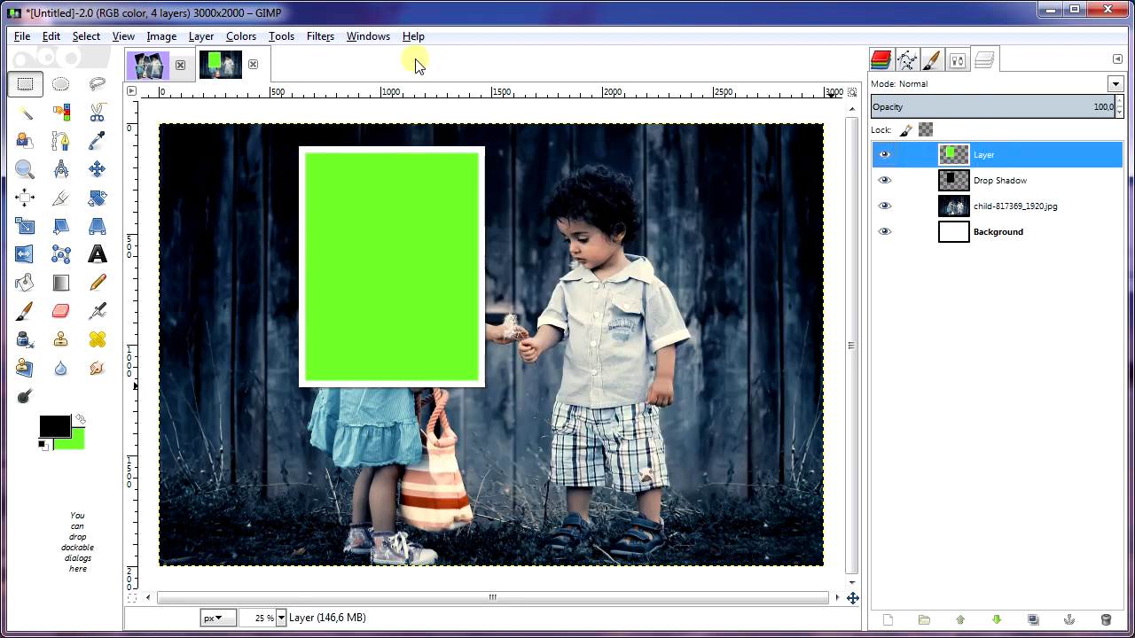
{"action": "left_click", "coordinate": [201, 36]}
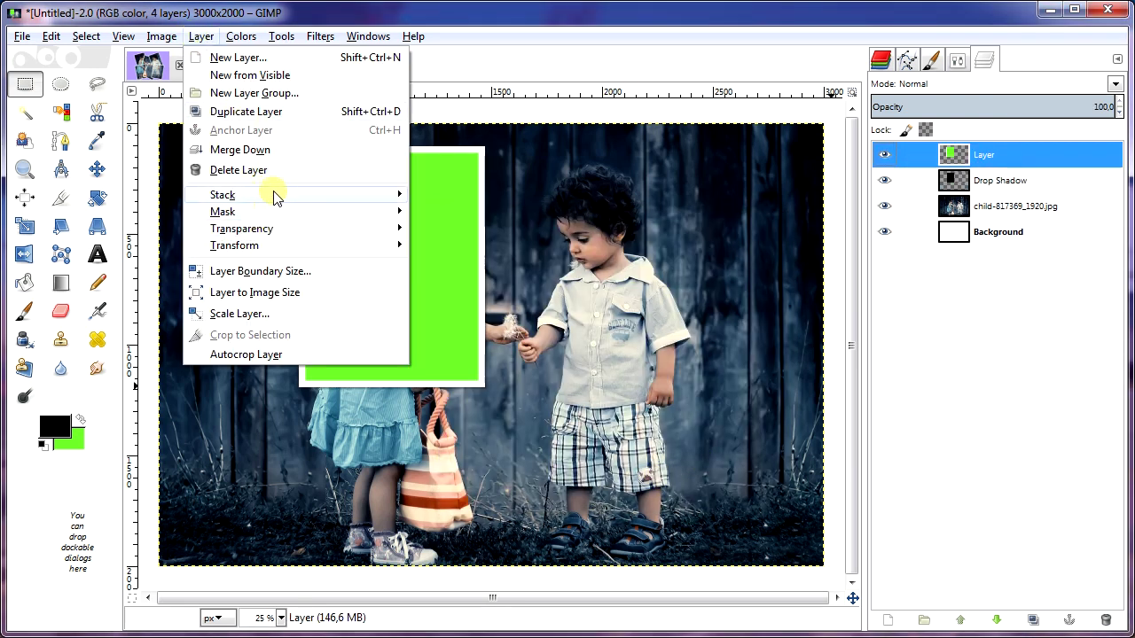
{"action": "left_click", "coordinate": [240, 150]}
{"action": "double_click", "coordinate": [1019, 156]}
{"action": "type", "text": "Polaroid"}
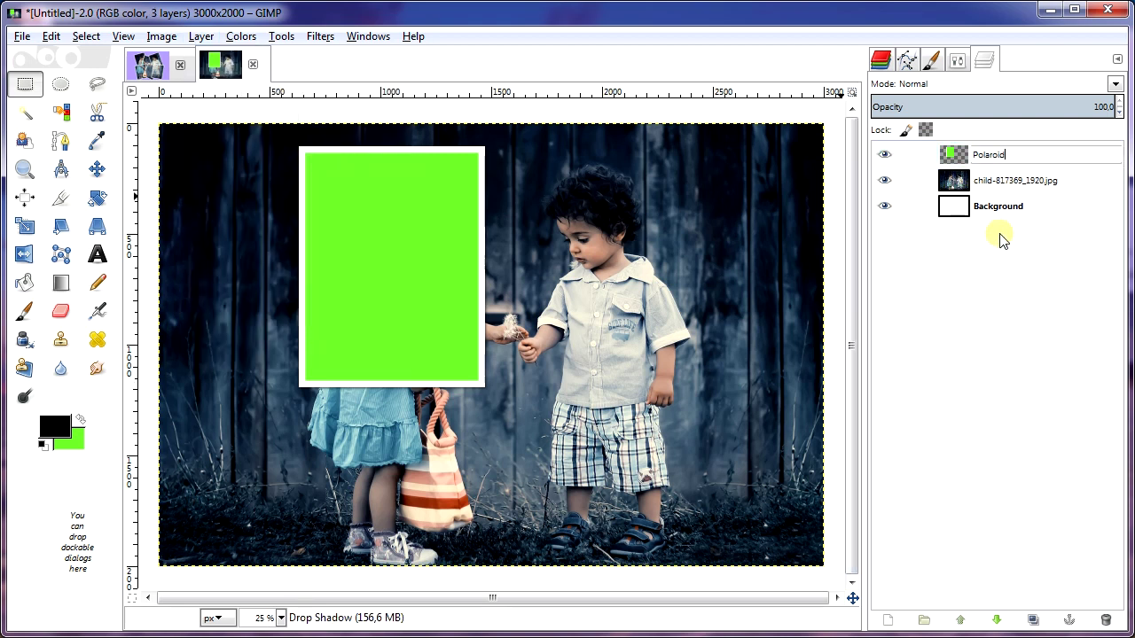
{"action": "key", "text": "Return"}
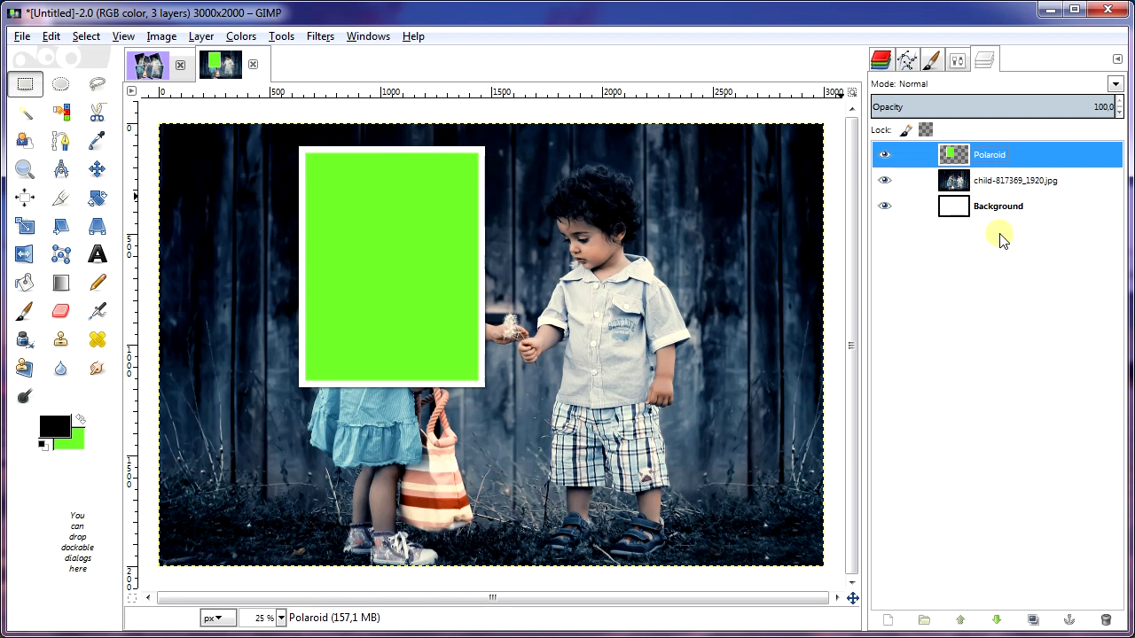
{"action": "key", "text": "shift+t"}
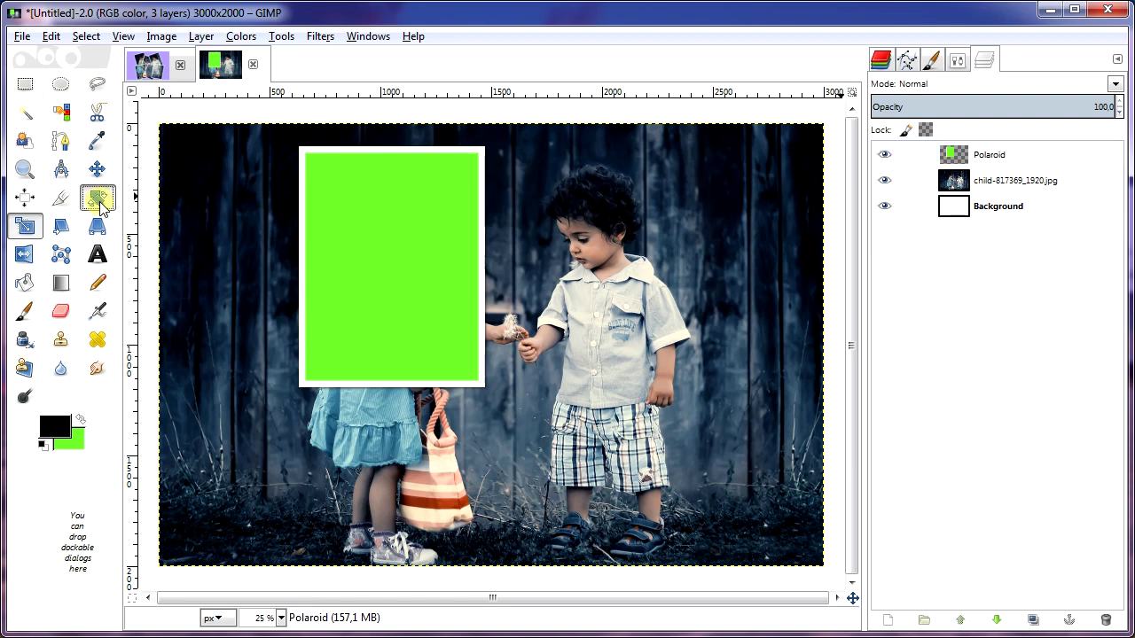
Rotate the Polaroid layer by -15.57 degrees and nudge it slightly upward
{"action": "left_click", "coordinate": [312, 217]}
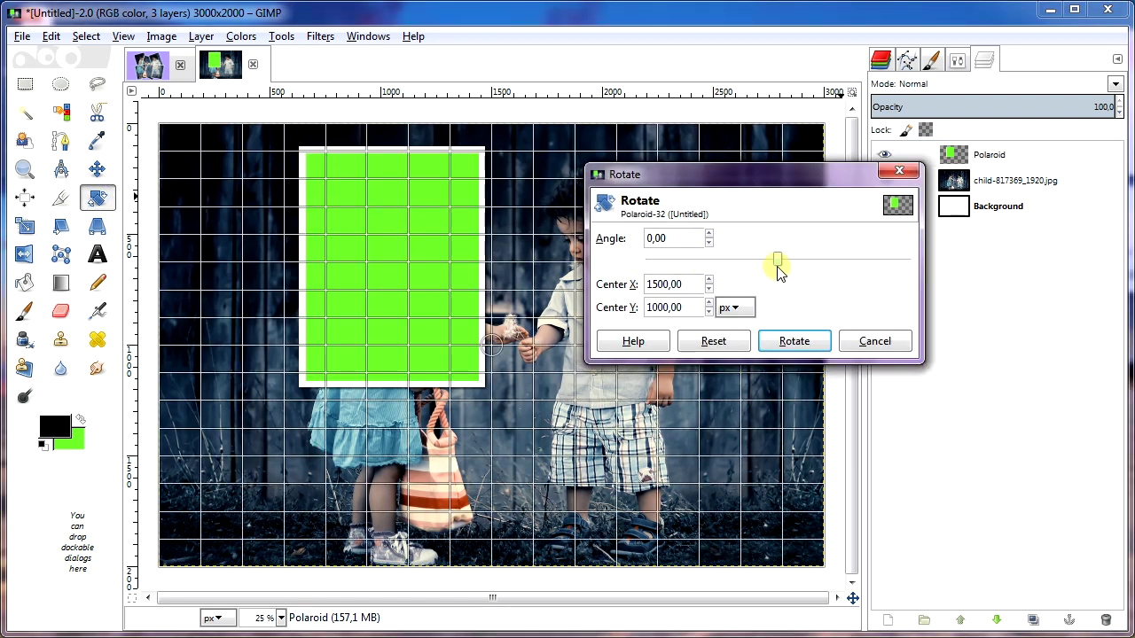
{"action": "left_click_drag", "start_coordinate": [779, 269], "coordinate": [767, 266]}
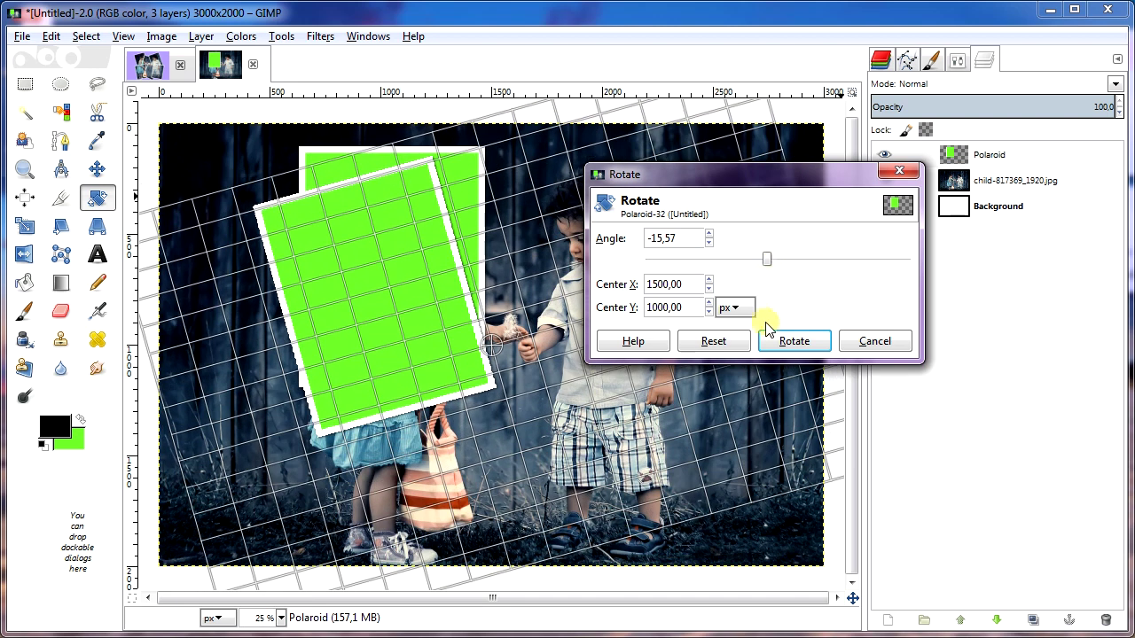
{"action": "left_click", "coordinate": [786, 341]}
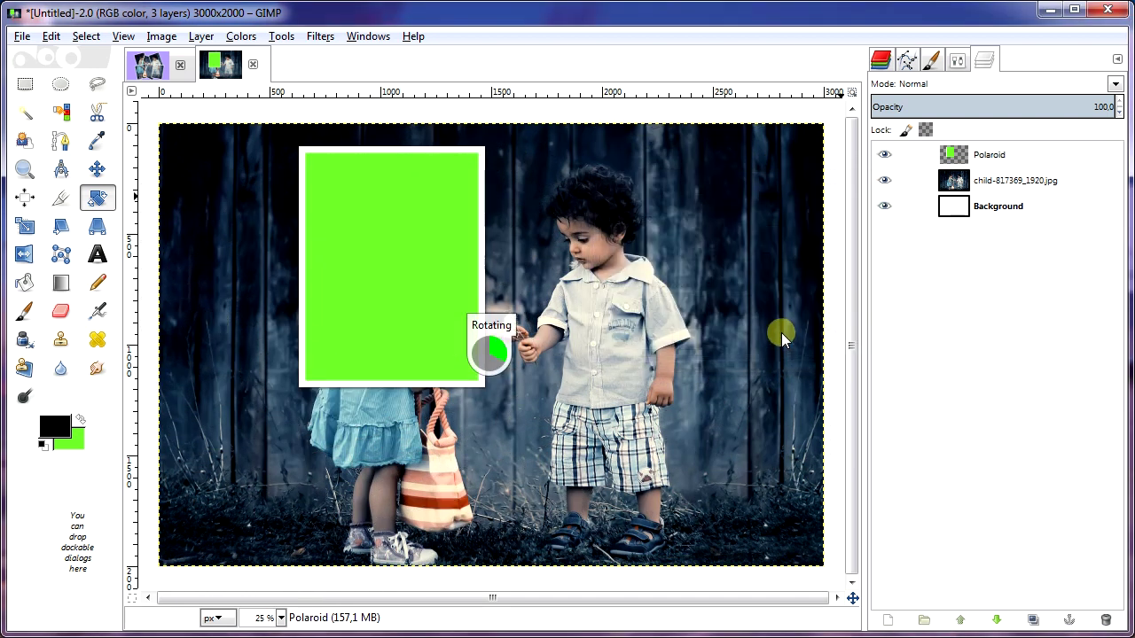
{"action": "left_click", "coordinate": [97, 171]}
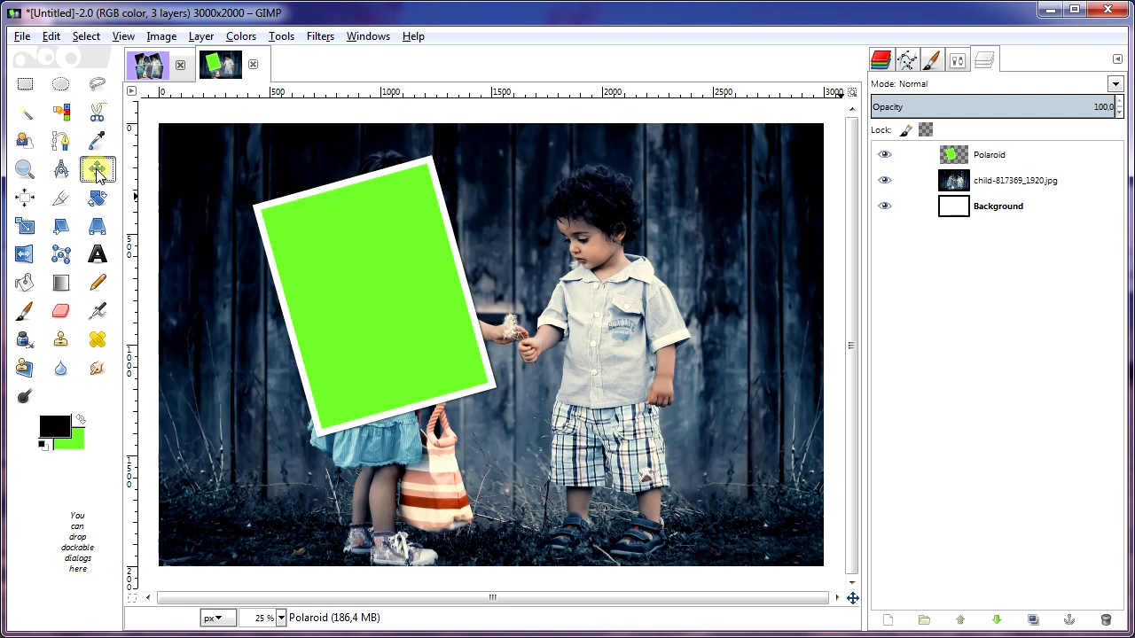
{"action": "left_click", "coordinate": [356, 279]}
{"action": "left_click_drag", "start_coordinate": [362, 299], "coordinate": [362, 282]}
Duplicate the Polaroid, tilt the copy about 22 degrees clockwise, and place it beside the first
{"action": "left_click", "coordinate": [203, 37]}
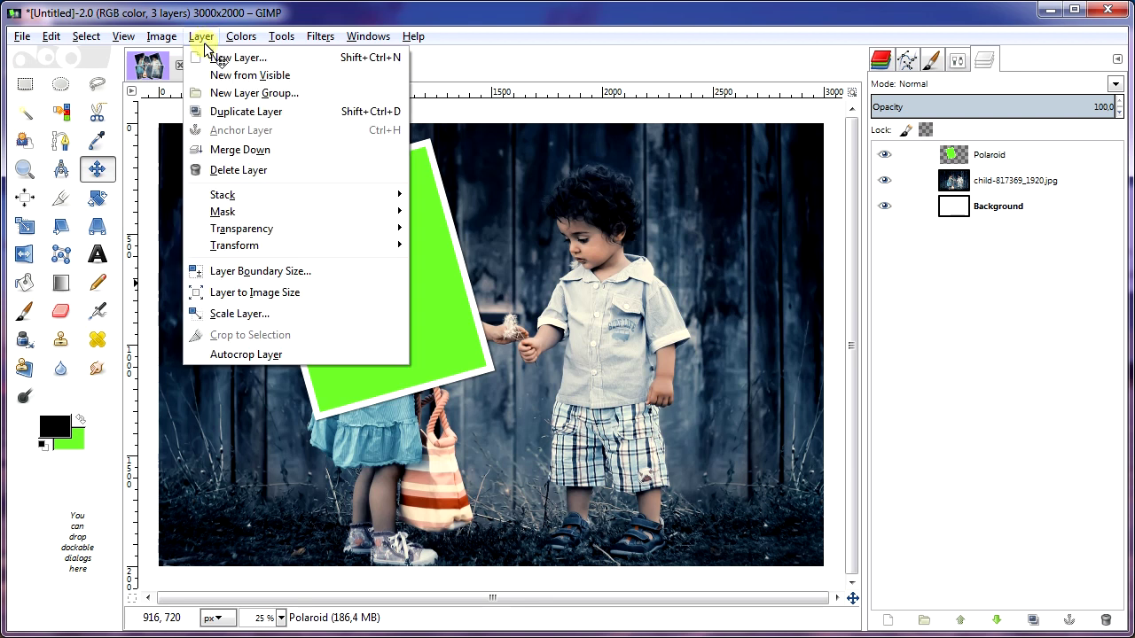
{"action": "left_click", "coordinate": [236, 112]}
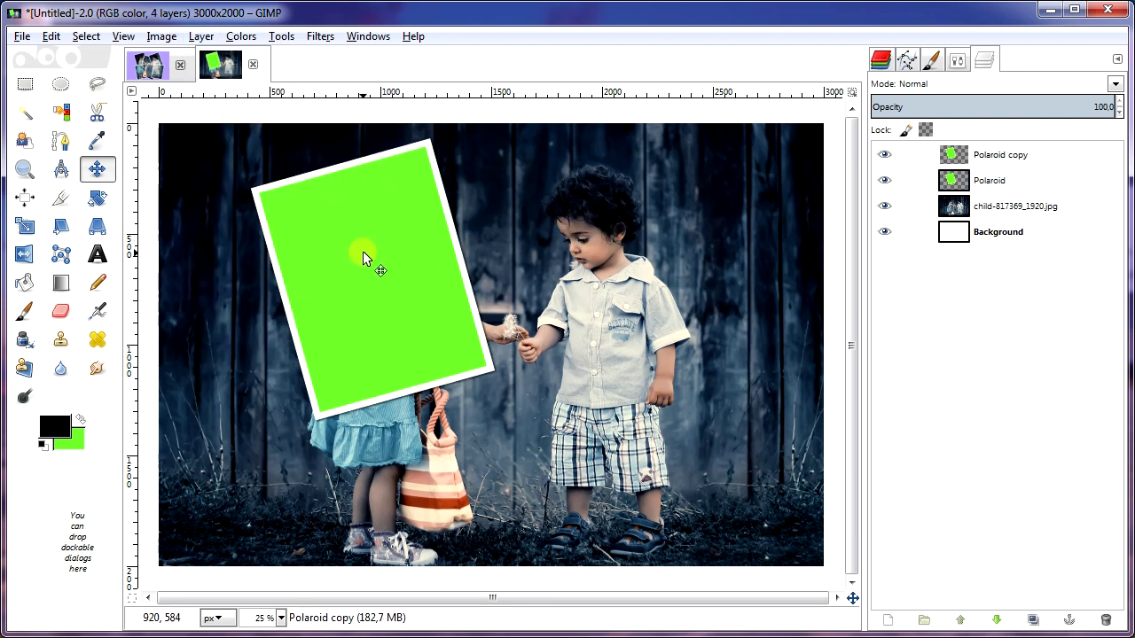
{"action": "left_click_drag", "start_coordinate": [363, 255], "coordinate": [469, 269]}
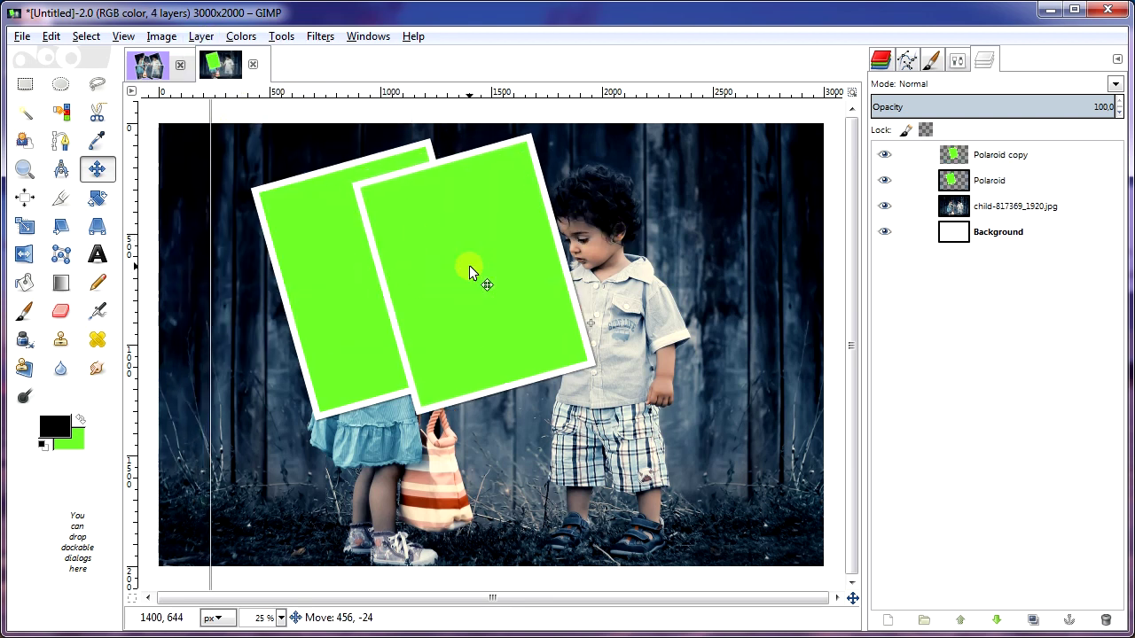
{"action": "left_click_drag", "start_coordinate": [469, 265], "coordinate": [484, 264]}
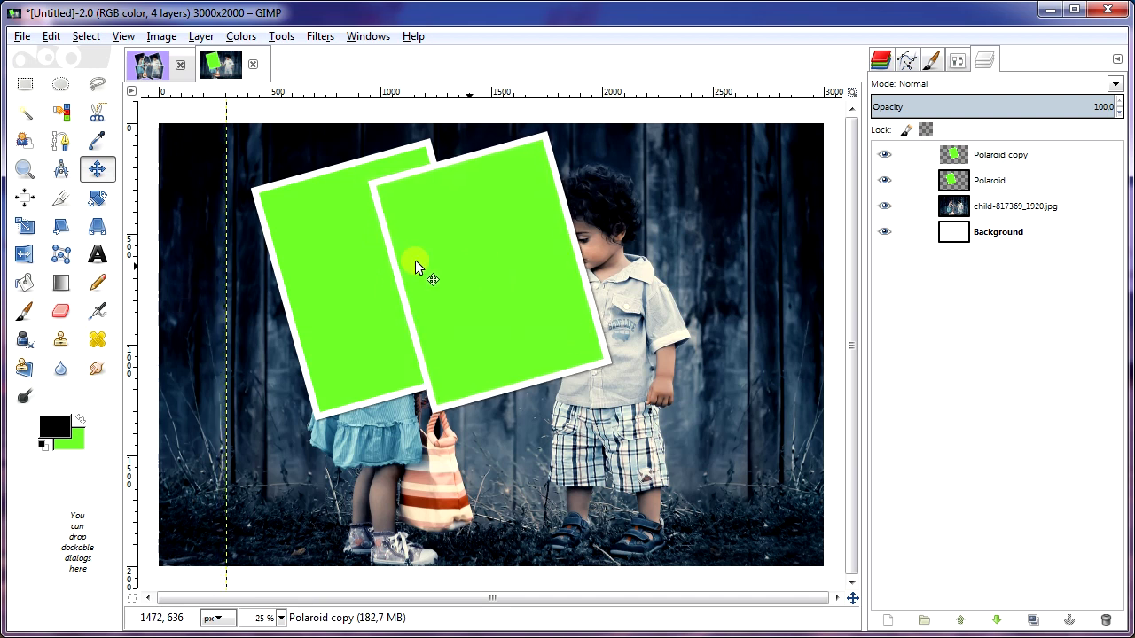
{"action": "left_click", "coordinate": [97, 199]}
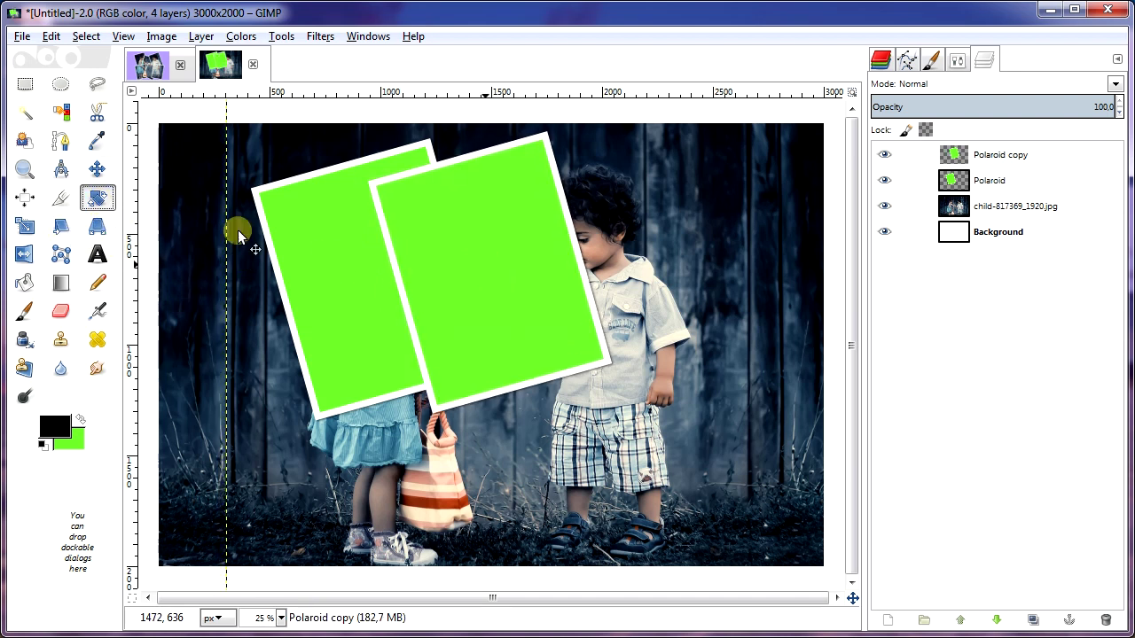
{"action": "left_click", "coordinate": [463, 266]}
{"action": "mouse_move", "coordinate": [780, 269]}
{"action": "left_mouse_down"}
{"action": "mouse_move", "coordinate": [801, 275]}
{"action": "mouse_move", "coordinate": [790, 286]}
{"action": "left_mouse_up"}
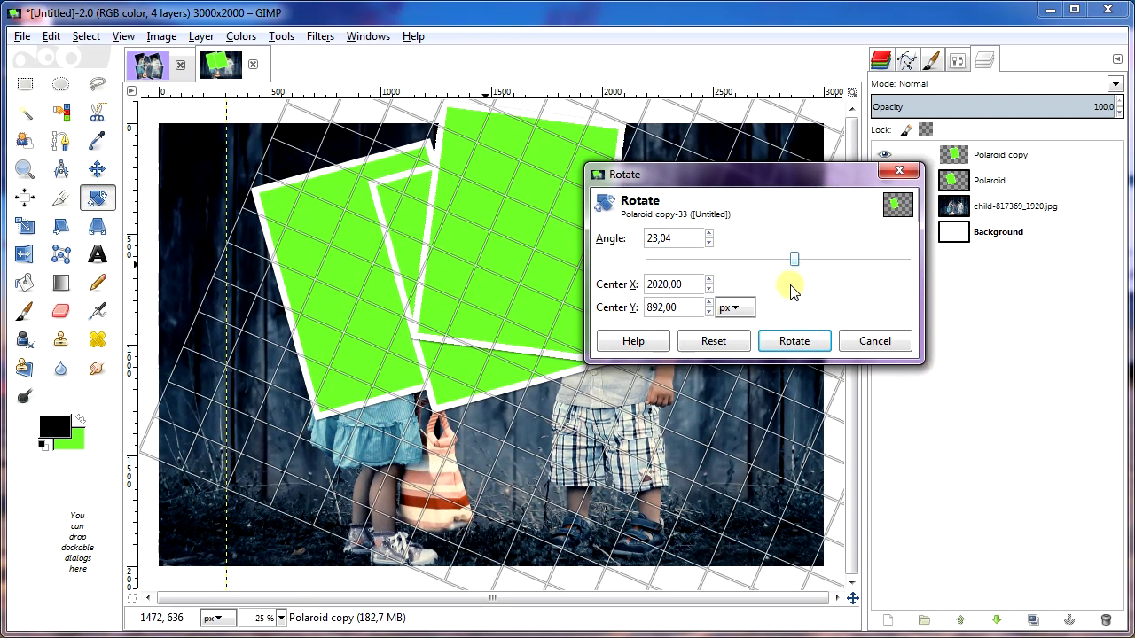
{"action": "left_click", "coordinate": [780, 340]}
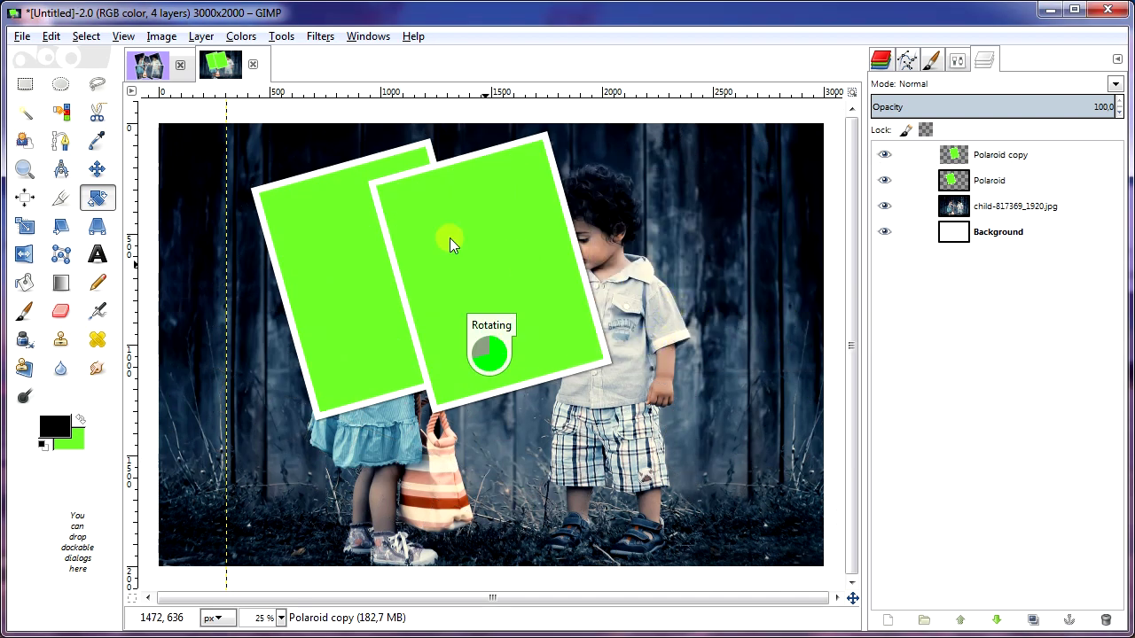
{"action": "left_click", "coordinate": [97, 169]}
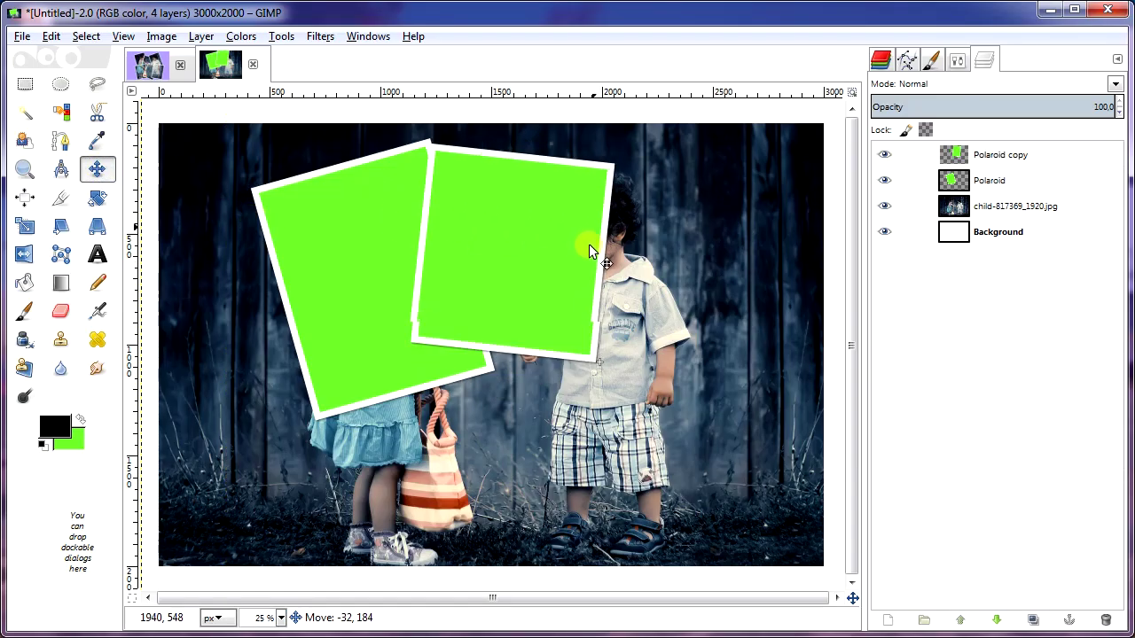
{"action": "left_click_drag", "start_coordinate": [596, 209], "coordinate": [589, 243]}
Duplicate the frame twice more, moving one copy down into the lower row
{"action": "left_click", "coordinate": [200, 37]}
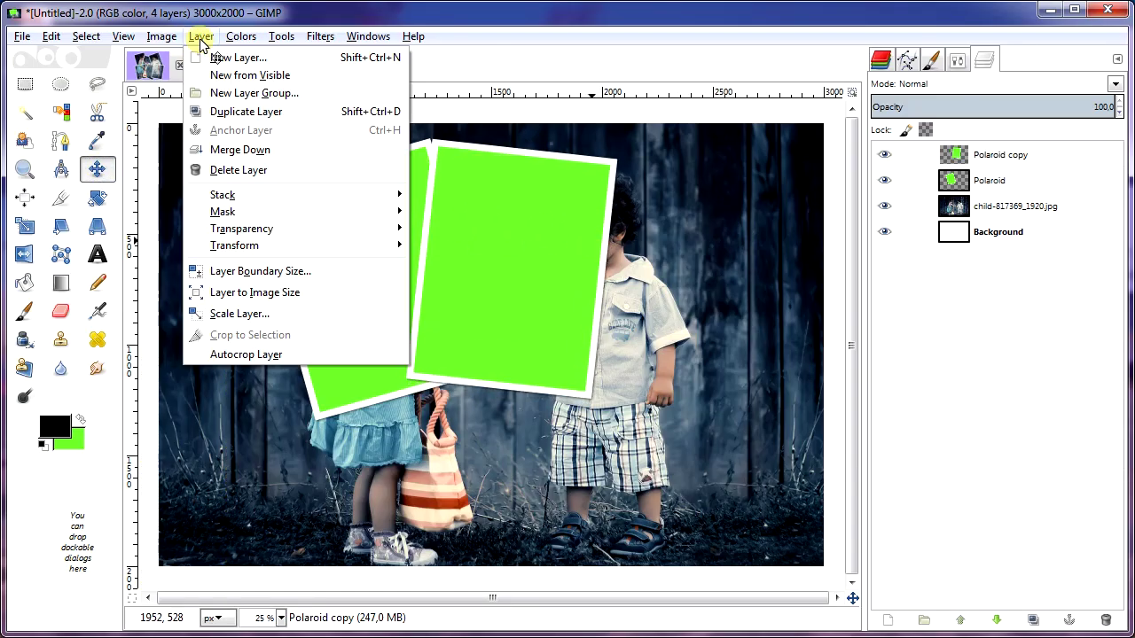
{"action": "left_click", "coordinate": [217, 111]}
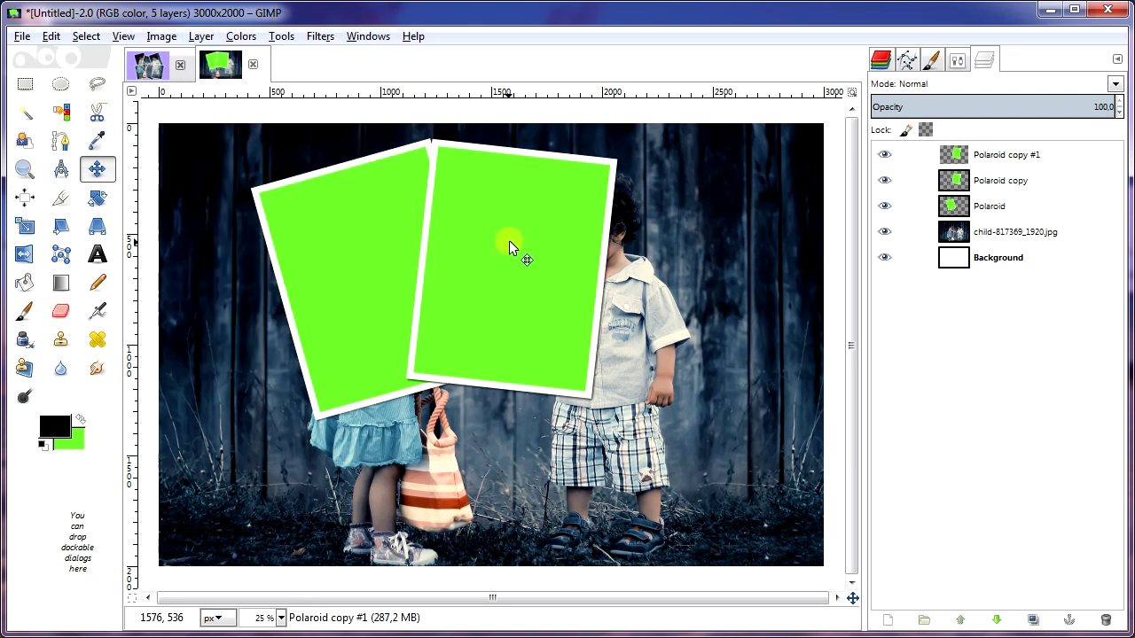
{"action": "mouse_move", "coordinate": [518, 266]}
{"action": "left_mouse_down"}
{"action": "mouse_move", "coordinate": [663, 278]}
{"action": "mouse_move", "coordinate": [645, 271]}
{"action": "mouse_move", "coordinate": [390, 465]}
{"action": "mouse_move", "coordinate": [562, 465]}
{"action": "left_mouse_up"}
{"action": "left_click", "coordinate": [200, 38]}
{"action": "left_click", "coordinate": [217, 111]}
Add a third copy in the lower row, tilted about 18 degrees
{"action": "left_click", "coordinate": [199, 37]}
{"action": "left_click", "coordinate": [217, 111]}
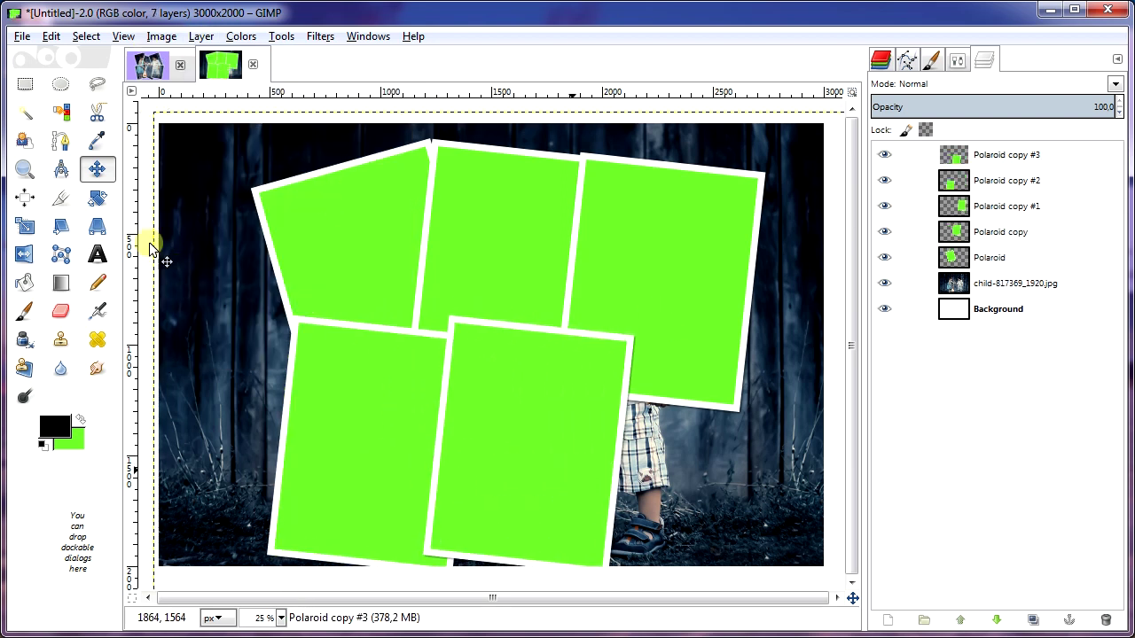
{"action": "key", "text": "shift+r"}
{"action": "left_click", "coordinate": [572, 470]}
{"action": "left_click_drag", "start_coordinate": [769, 262], "coordinate": [783, 260]}
{"action": "left_click", "coordinate": [793, 341]}
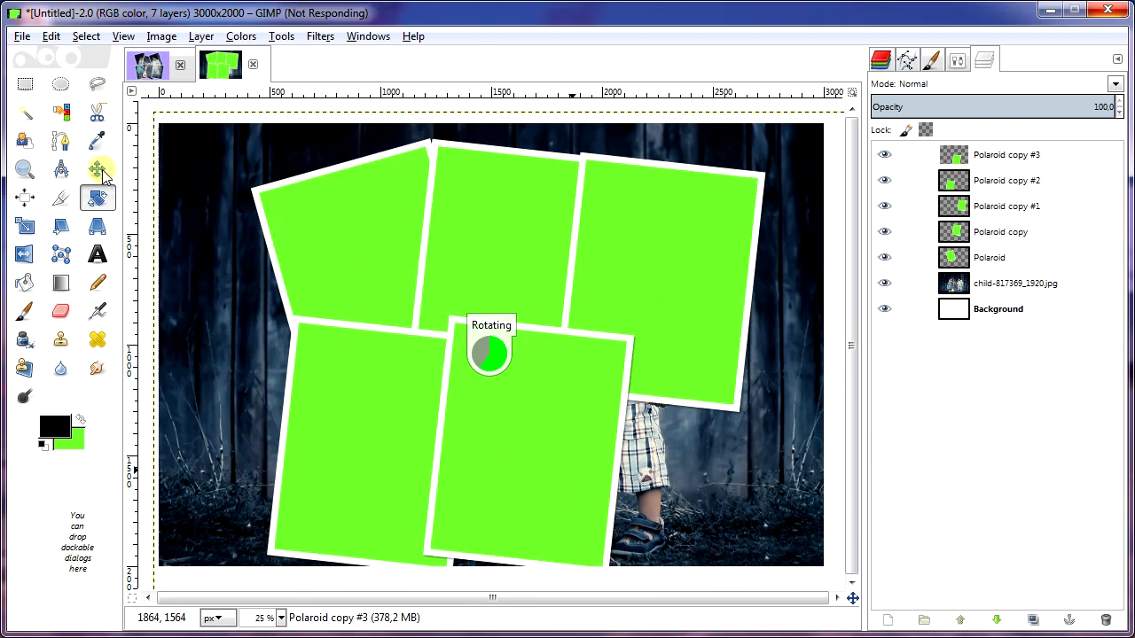
{"action": "left_click", "coordinate": [99, 169]}
Add a fourth copy at the lower right and hide the child photo layer
{"action": "left_click", "coordinate": [200, 38]}
{"action": "left_click", "coordinate": [218, 111]}
{"action": "left_click_drag", "start_coordinate": [532, 477], "coordinate": [663, 480]}
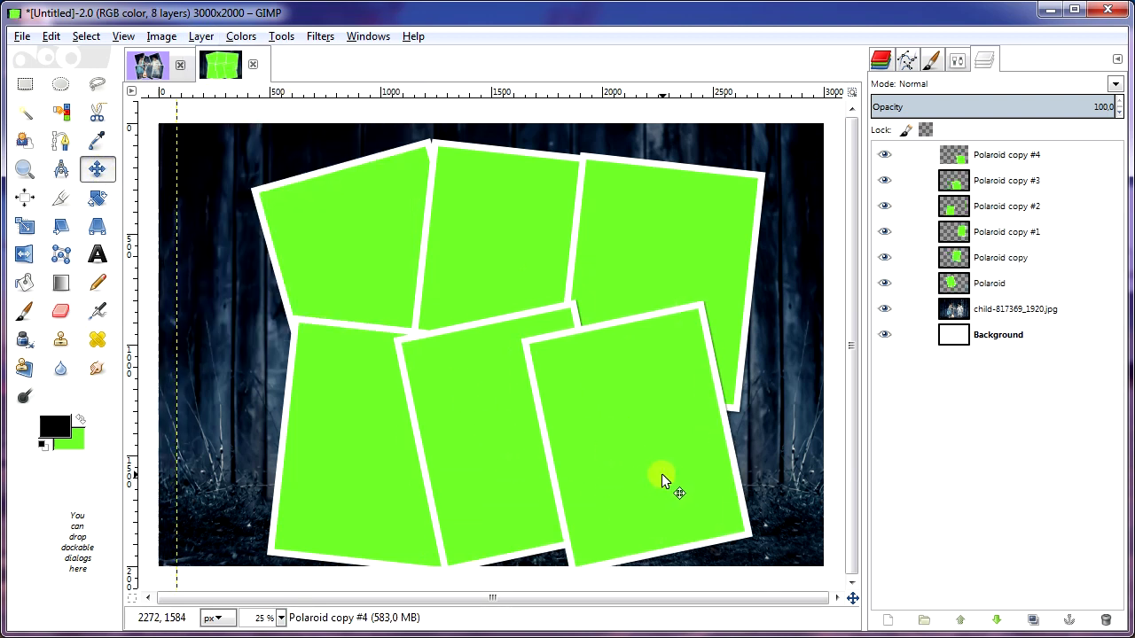
{"action": "left_click", "coordinate": [1006, 315]}
{"action": "left_click", "coordinate": [884, 309]}
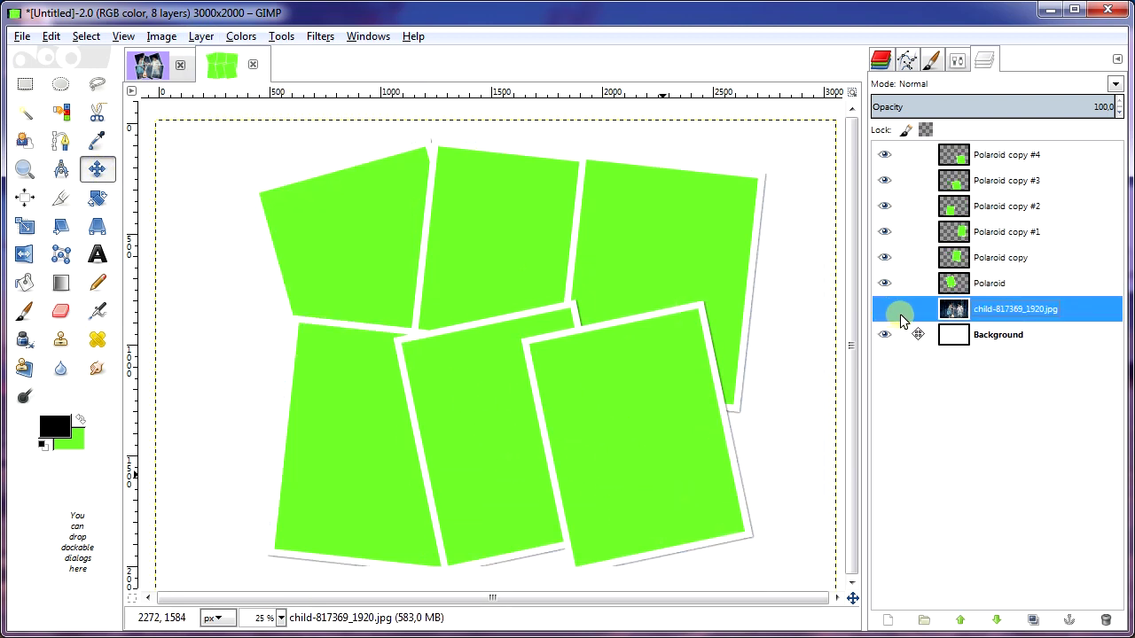
Duplicate the child photo layer and raise the copy above the Polaroid layer
{"action": "left_click", "coordinate": [202, 36]}
{"action": "left_click", "coordinate": [235, 112]}
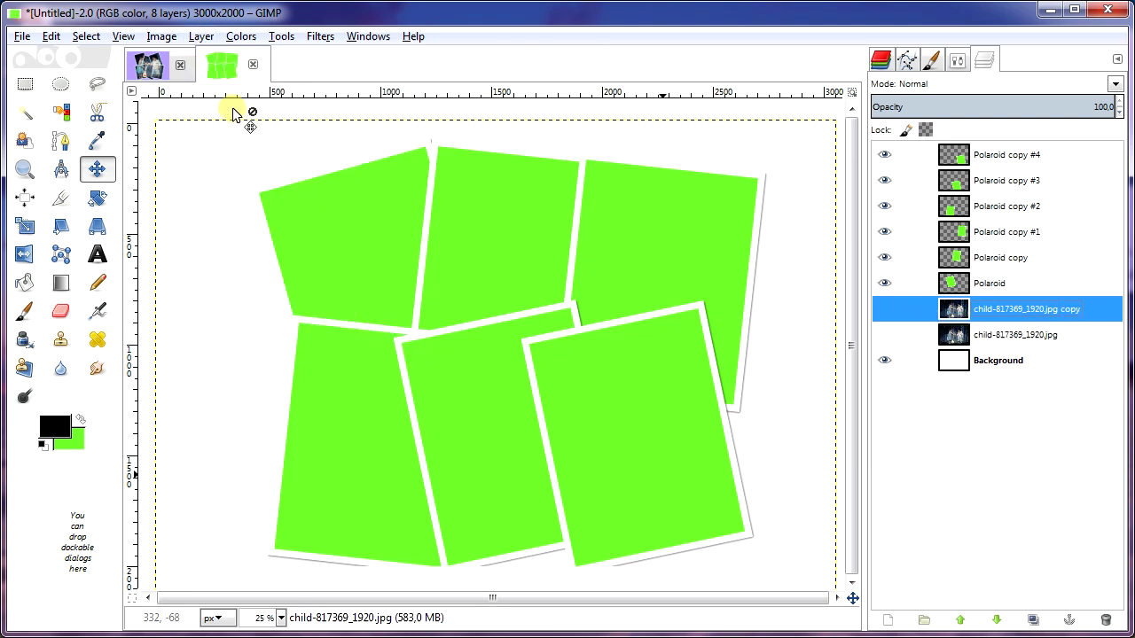
{"action": "left_click", "coordinate": [959, 621]}
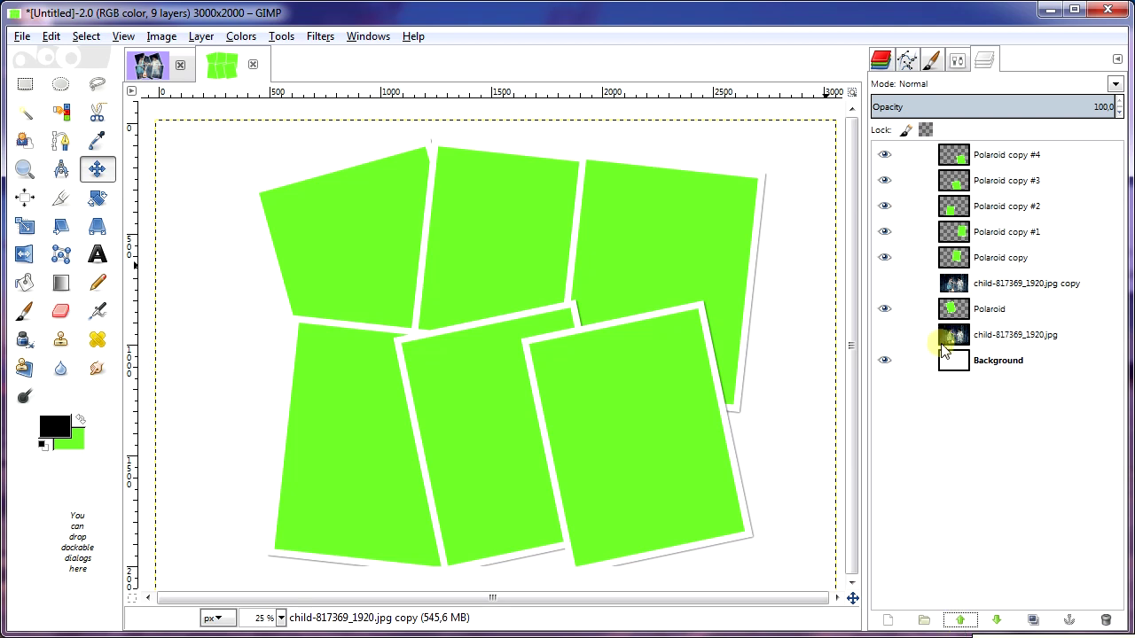
{"action": "left_click", "coordinate": [959, 313]}
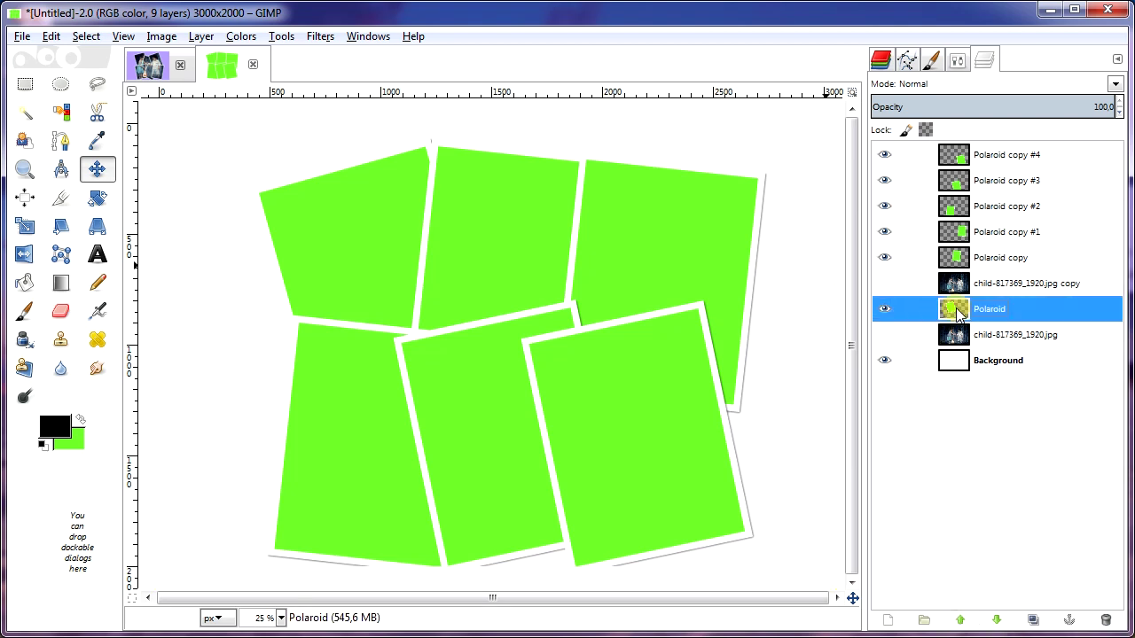
{"action": "left_click", "coordinate": [884, 310]}
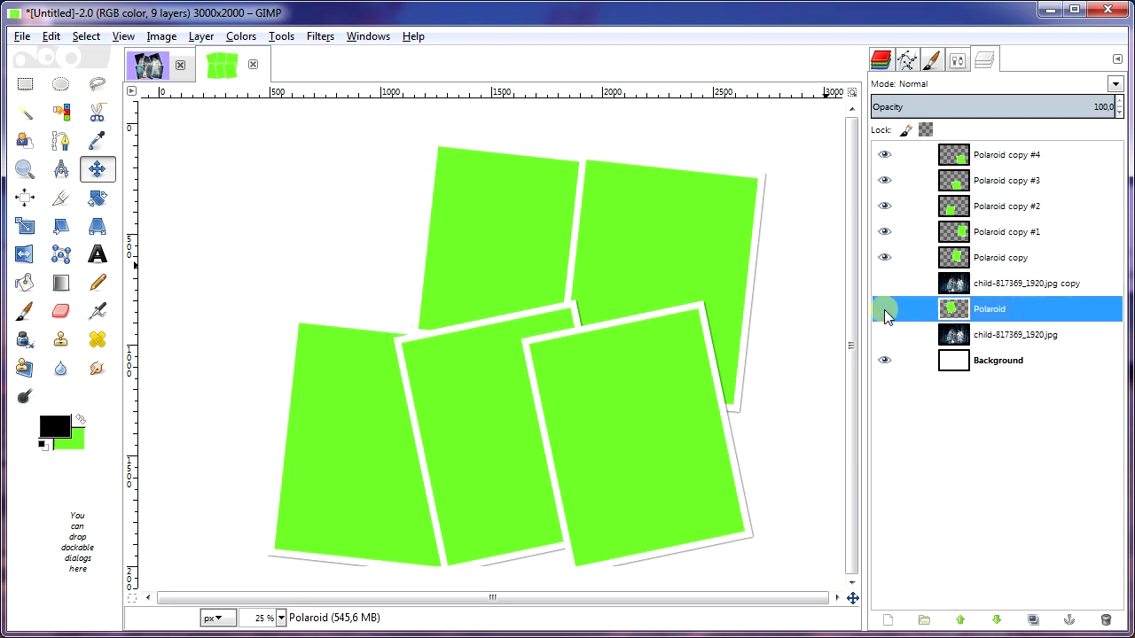
Mask the photo copy to the fuzzy-selected green area of the top-left frame
{"action": "left_click", "coordinate": [70, 114]}
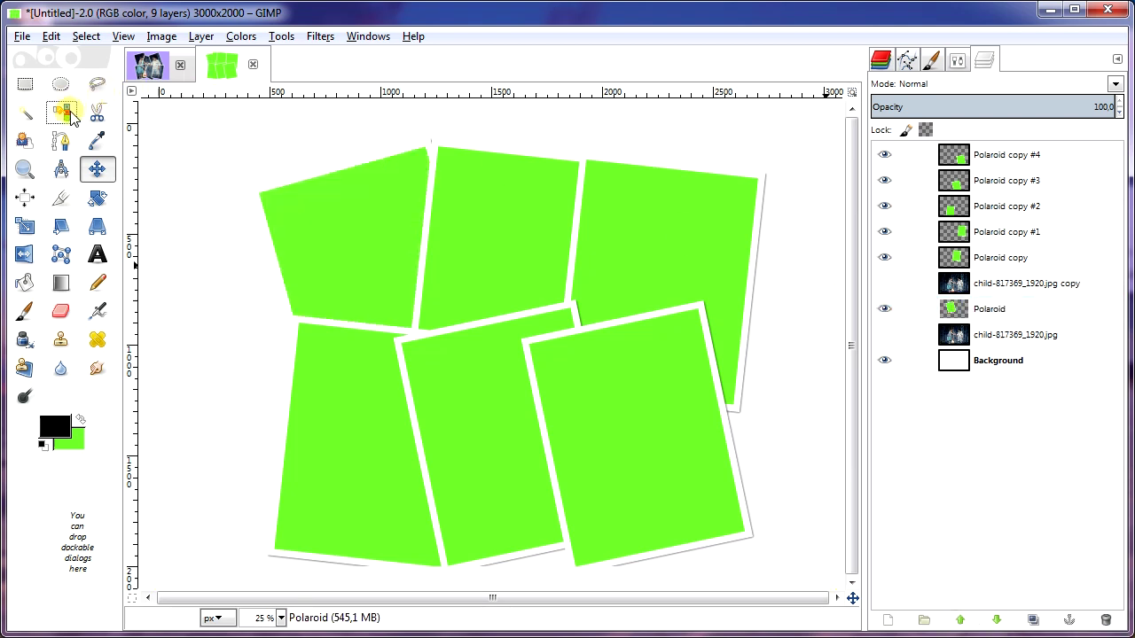
{"action": "left_click", "coordinate": [353, 222]}
{"action": "left_click", "coordinate": [900, 284]}
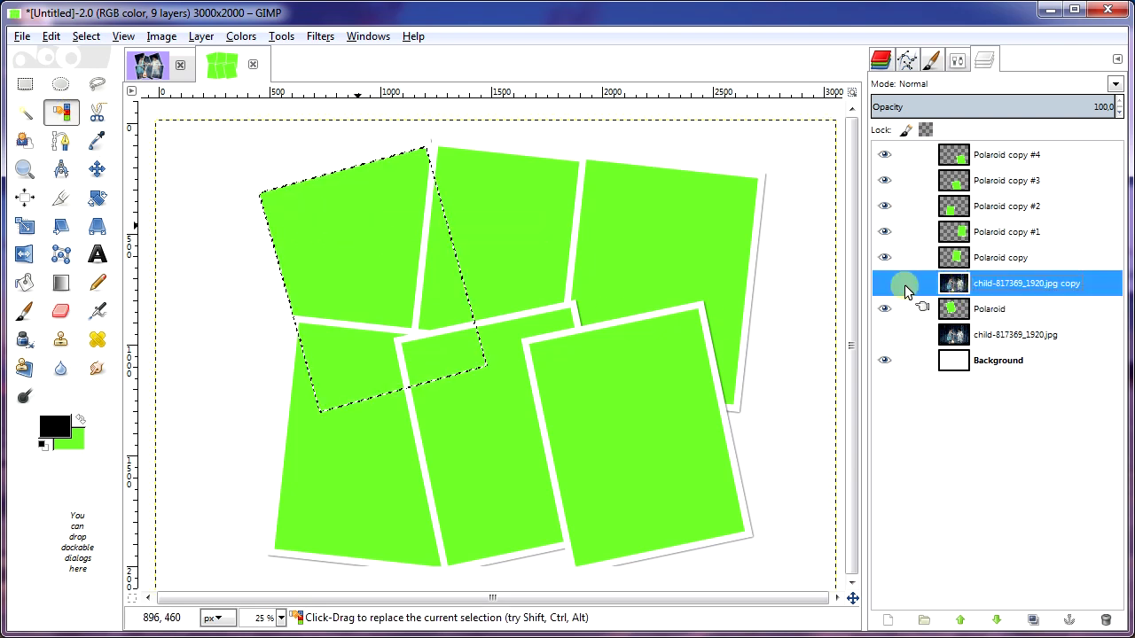
{"action": "left_click", "coordinate": [212, 38]}
{"action": "mouse_move", "coordinate": [222, 211]}
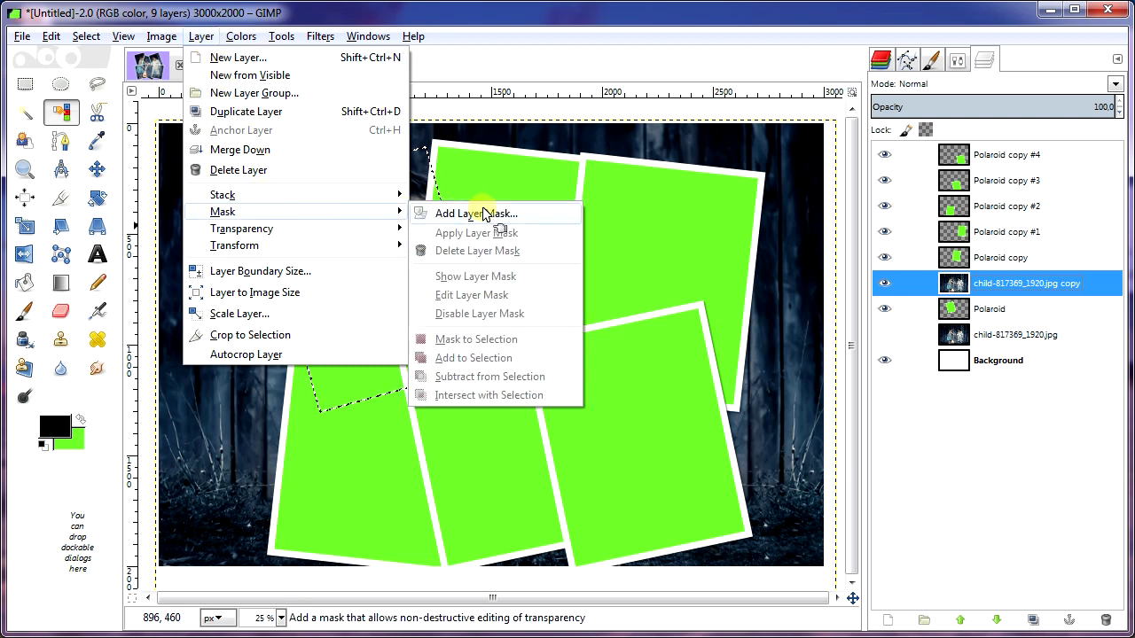
{"action": "left_click", "coordinate": [486, 214]}
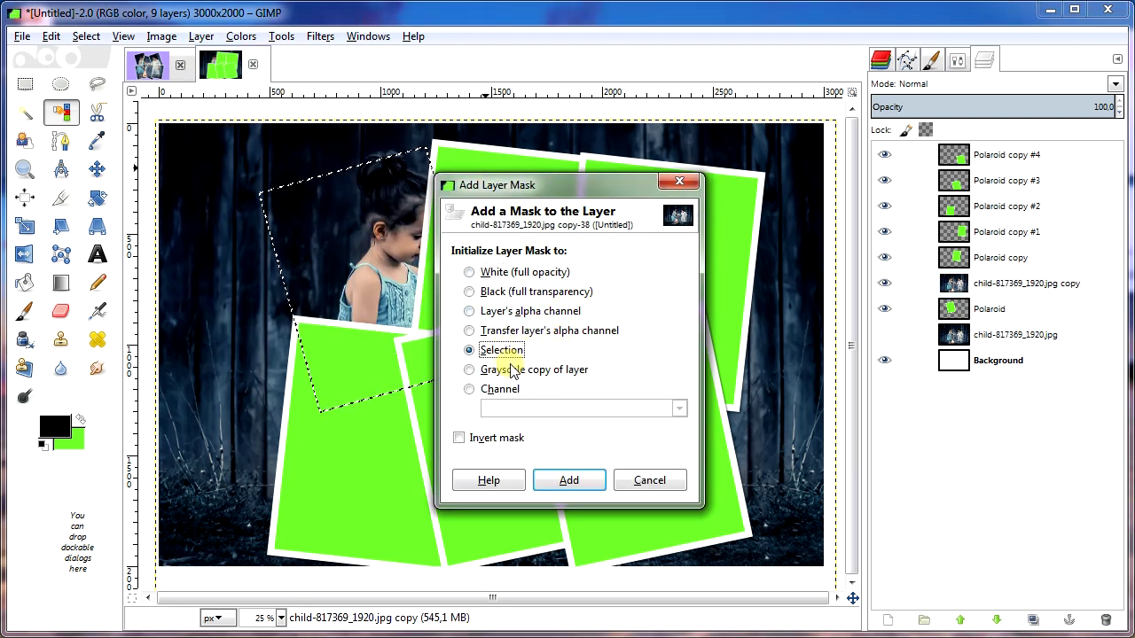
{"action": "left_click", "coordinate": [571, 479]}
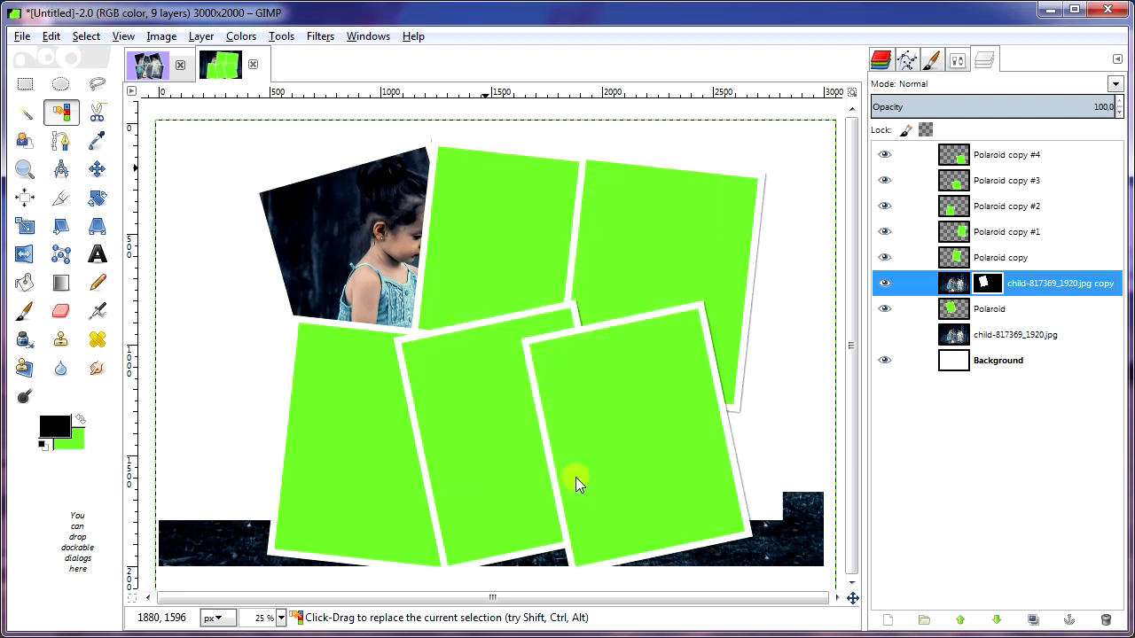
Mask a new child photo copy to the top-middle frame's outline
{"action": "left_click", "coordinate": [92, 42]}
{"action": "left_click", "coordinate": [106, 79]}
{"action": "left_click", "coordinate": [999, 337]}
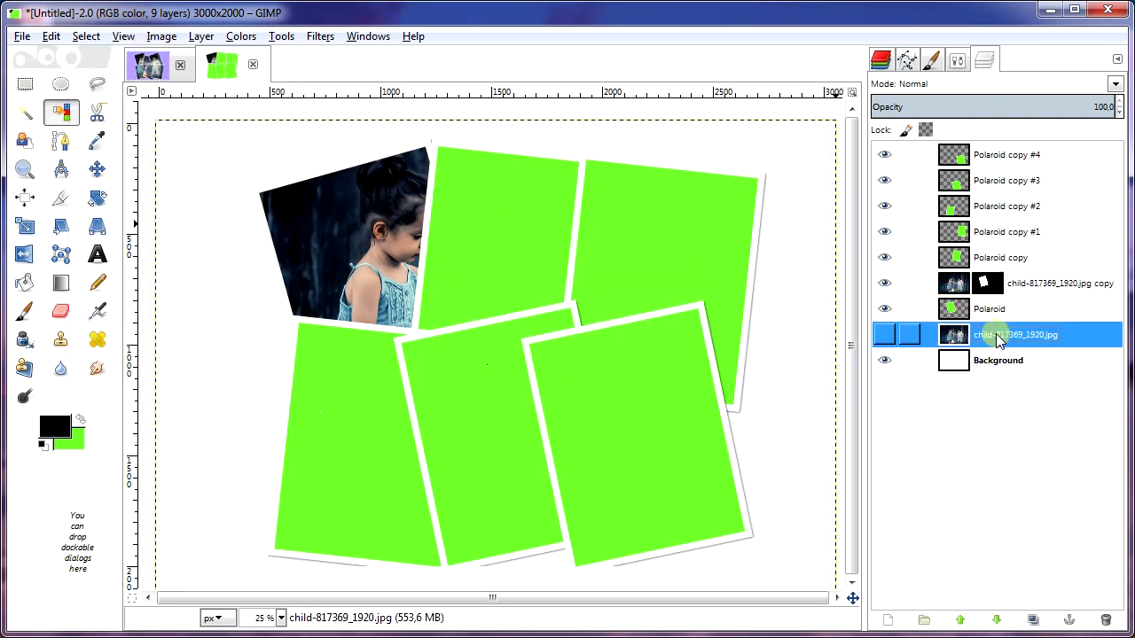
{"action": "left_click", "coordinate": [201, 37]}
{"action": "left_click", "coordinate": [244, 112]}
{"action": "left_click", "coordinate": [959, 620]}
{"action": "left_click", "coordinate": [959, 619]}
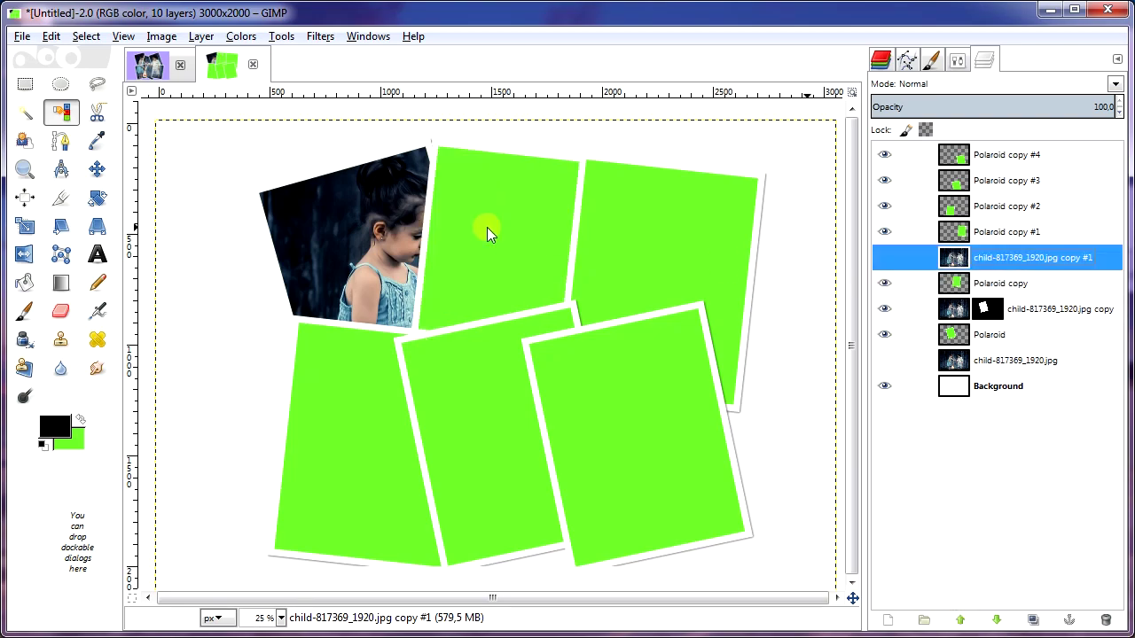
{"action": "left_click", "coordinate": [954, 283], "text": "alt"}
{"action": "left_click", "coordinate": [884, 257]}
{"action": "left_click", "coordinate": [201, 36]}
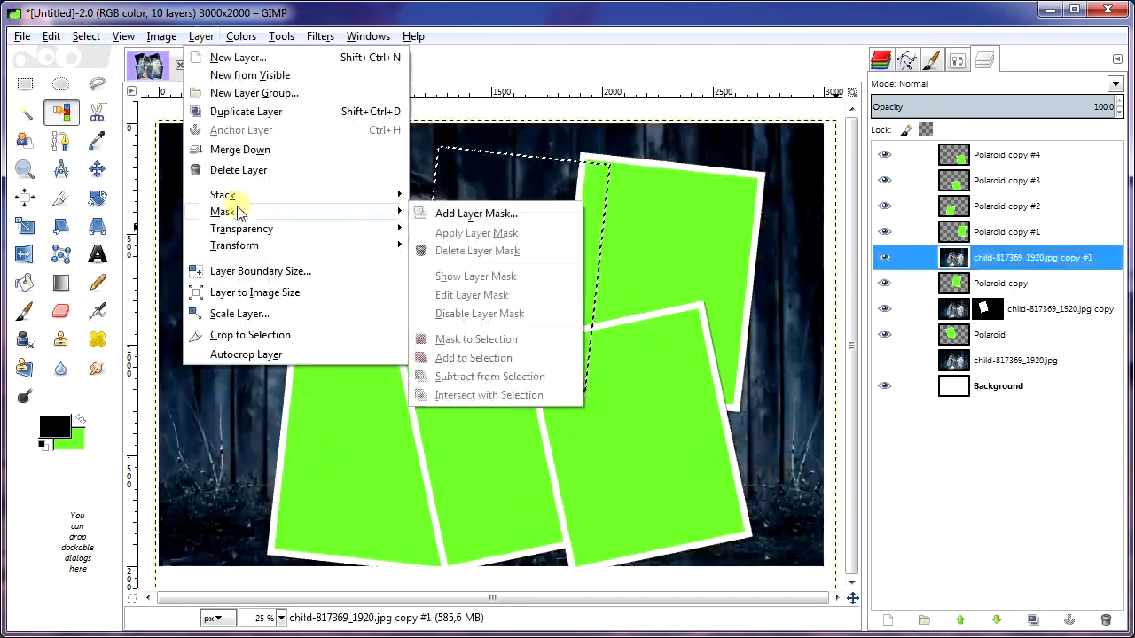
{"action": "left_click", "coordinate": [476, 213]}
{"action": "left_click", "coordinate": [895, 360]}
Mask a second photo copy to the top-right frame
{"action": "left_click", "coordinate": [201, 36]}
{"action": "left_click", "coordinate": [243, 112]}
{"action": "left_click", "coordinate": [959, 620]}
{"action": "left_click", "coordinate": [959, 619]}
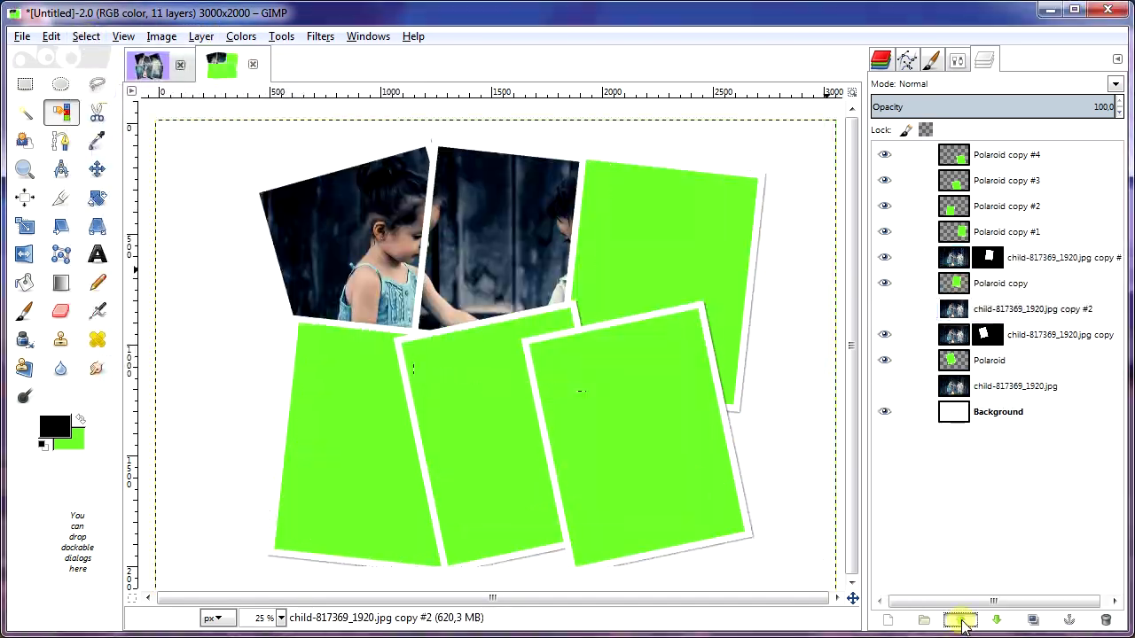
{"action": "triple_click", "coordinate": [962, 623]}
{"action": "left_click", "coordinate": [954, 257], "text": "alt"}
{"action": "left_click", "coordinate": [884, 231]}
{"action": "left_click", "coordinate": [201, 36]}
{"action": "left_click", "coordinate": [431, 212]}
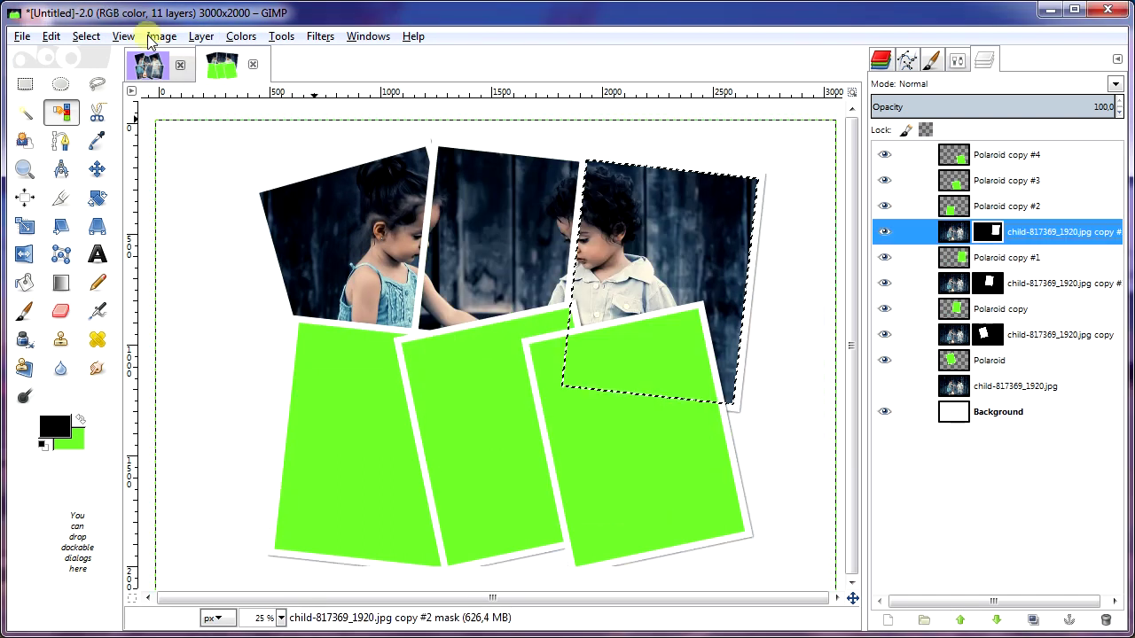
Mask a third photo copy to the bottom-left frame
{"action": "left_click", "coordinate": [86, 37]}
{"action": "left_click", "coordinate": [111, 74]}
{"action": "left_click", "coordinate": [987, 385]}
{"action": "left_click", "coordinate": [202, 37]}
{"action": "left_click", "coordinate": [244, 112]}
{"action": "left_click", "coordinate": [959, 620]}
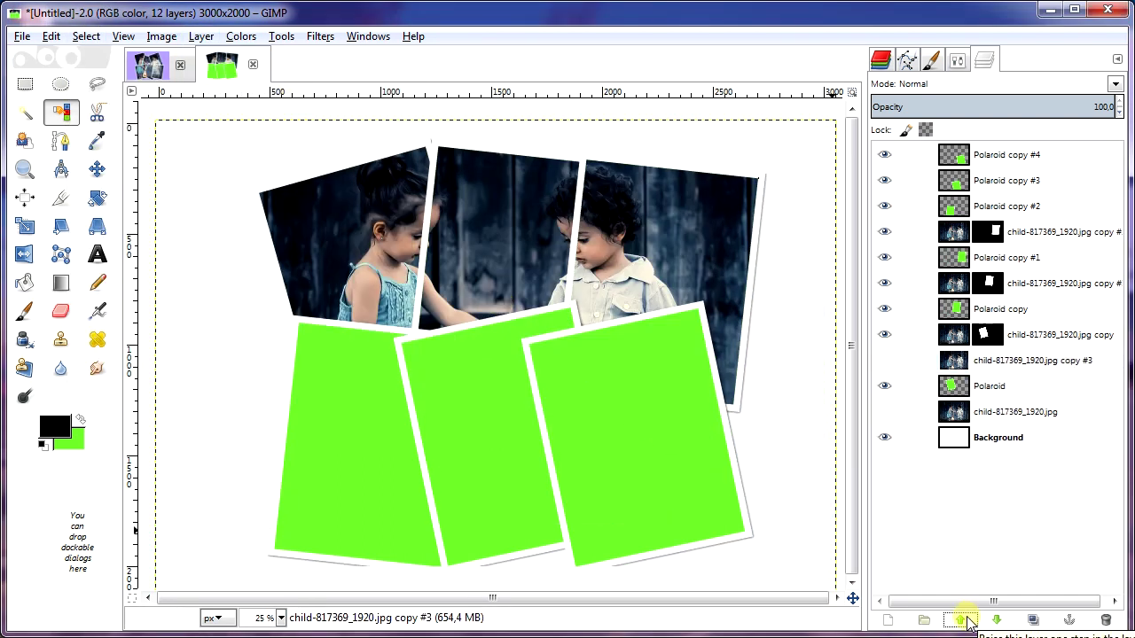
{"action": "triple_click", "coordinate": [959, 619]}
{"action": "triple_click", "coordinate": [959, 620]}
{"action": "left_click", "coordinate": [954, 232], "text": "alt"}
{"action": "left_click", "coordinate": [993, 232]}
{"action": "left_click", "coordinate": [1015, 206]}
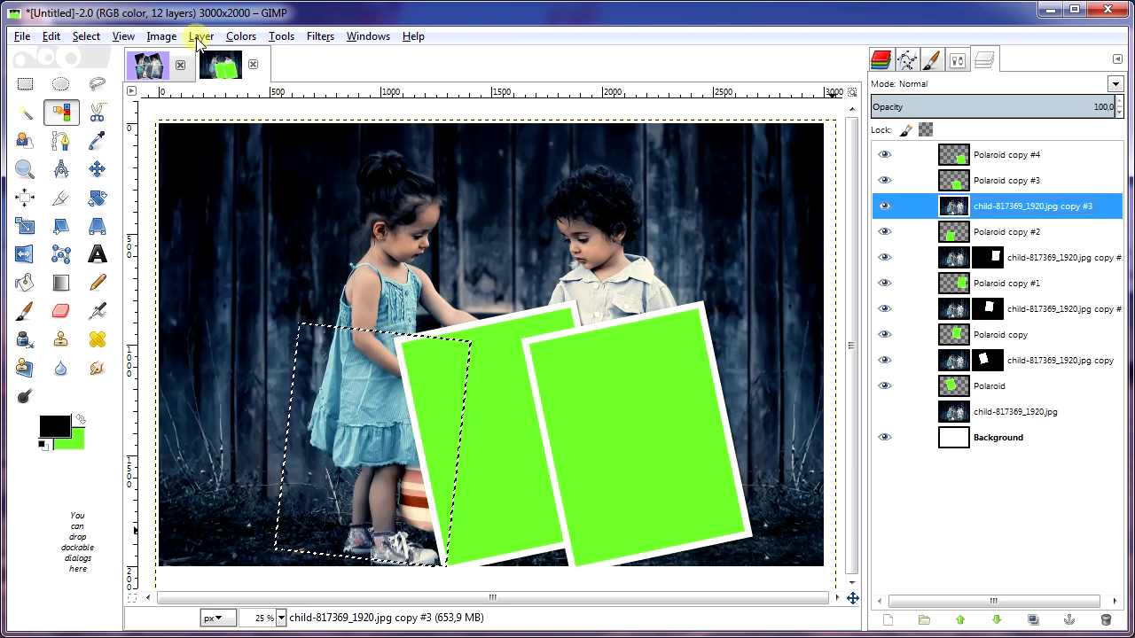
{"action": "left_click", "coordinate": [201, 36]}
{"action": "left_click", "coordinate": [572, 476]}
{"action": "left_click", "coordinate": [86, 36]}
Mask a fourth photo copy to the bottom-middle frame
{"action": "left_click", "coordinate": [108, 75]}
{"action": "left_click", "coordinate": [1015, 412]}
{"action": "left_click", "coordinate": [202, 37]}
{"action": "left_click", "coordinate": [244, 112]}
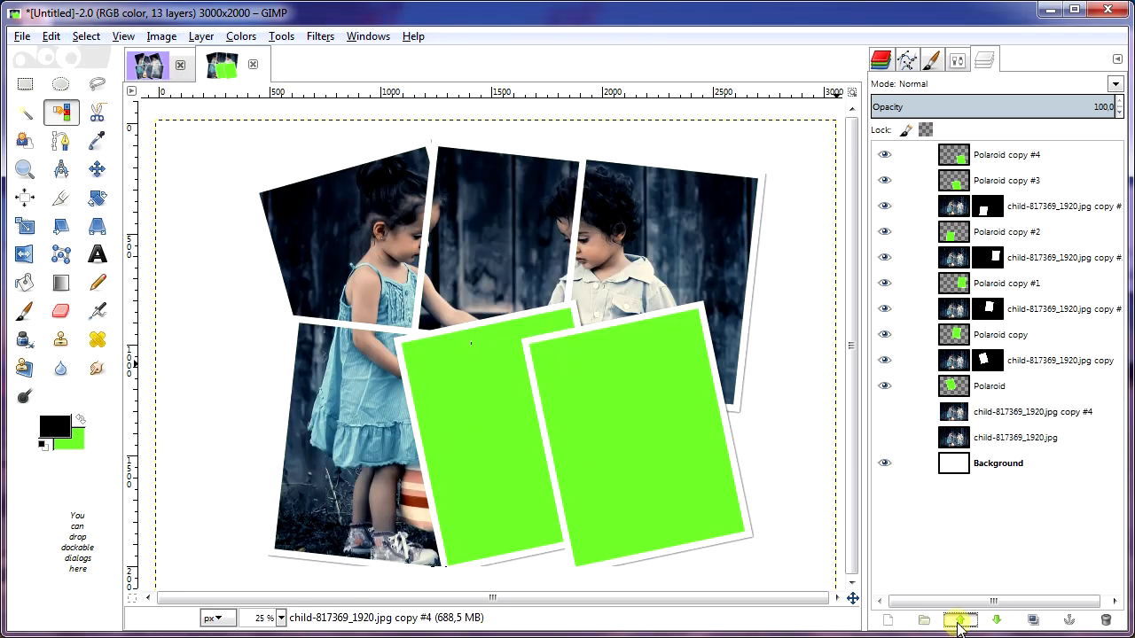
{"action": "left_click", "coordinate": [959, 620], "text": "shift"}
{"action": "left_click", "coordinate": [996, 620]}
{"action": "left_click", "coordinate": [954, 206], "text": "alt"}
{"action": "left_click", "coordinate": [1015, 180]}
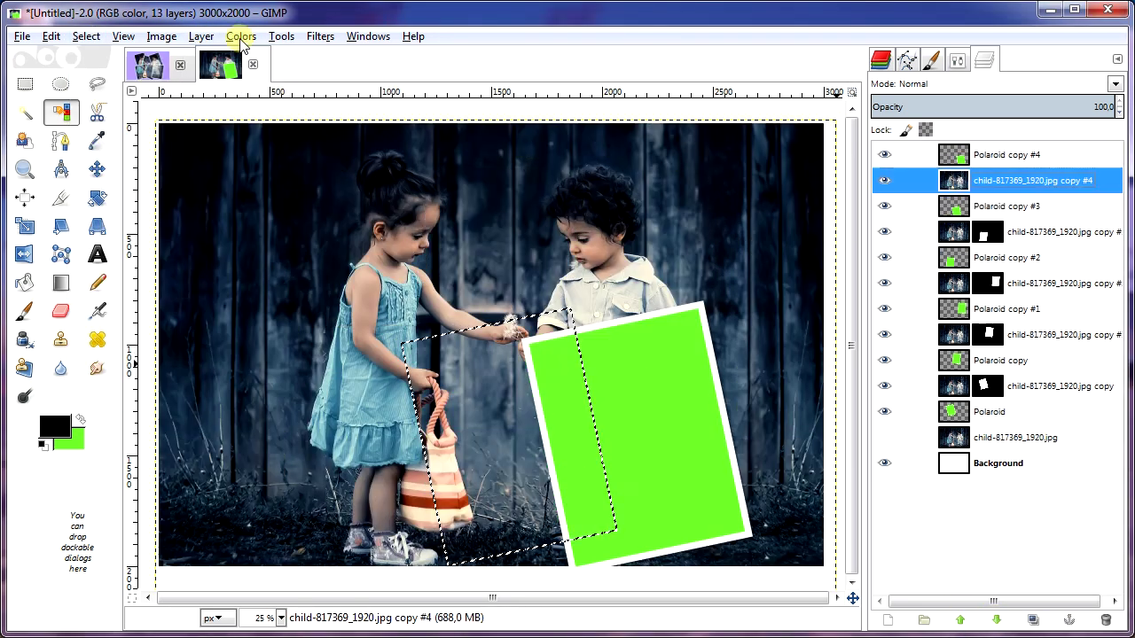
{"action": "left_click", "coordinate": [201, 36]}
{"action": "left_click", "coordinate": [482, 213]}
{"action": "left_click", "coordinate": [573, 476]}
Raise the original child photo to the top and mask it to the bottom-right frame
{"action": "left_click", "coordinate": [108, 76]}
{"action": "left_click", "coordinate": [1015, 437]}
{"action": "left_click", "coordinate": [959, 620], "text": "shift"}
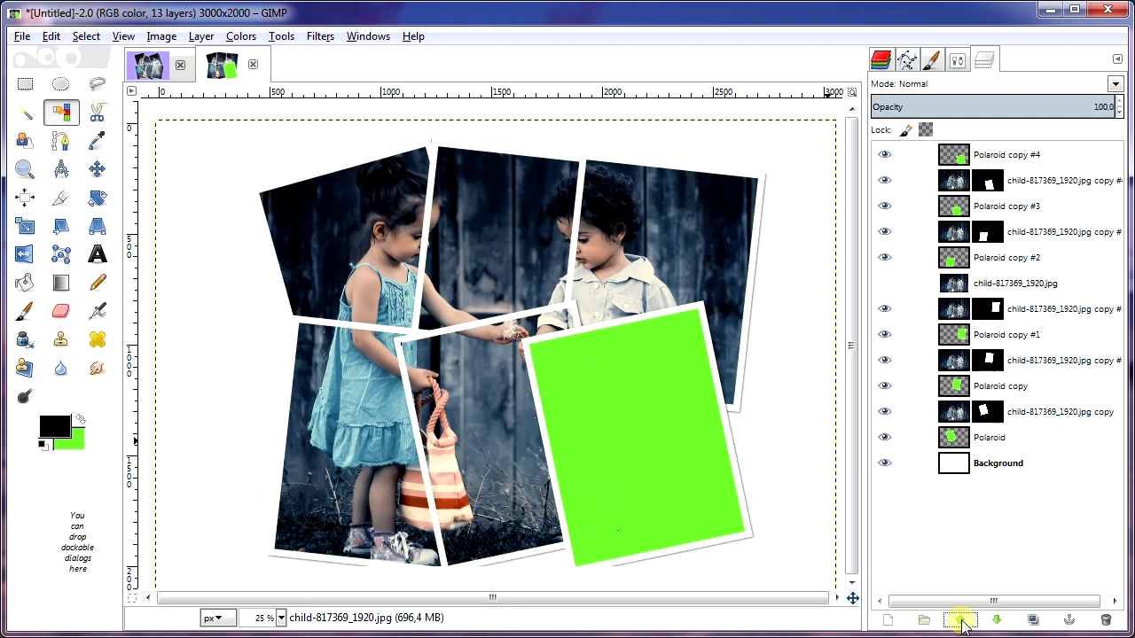
{"action": "left_click", "coordinate": [954, 180], "text": "alt"}
{"action": "left_click", "coordinate": [476, 213]}
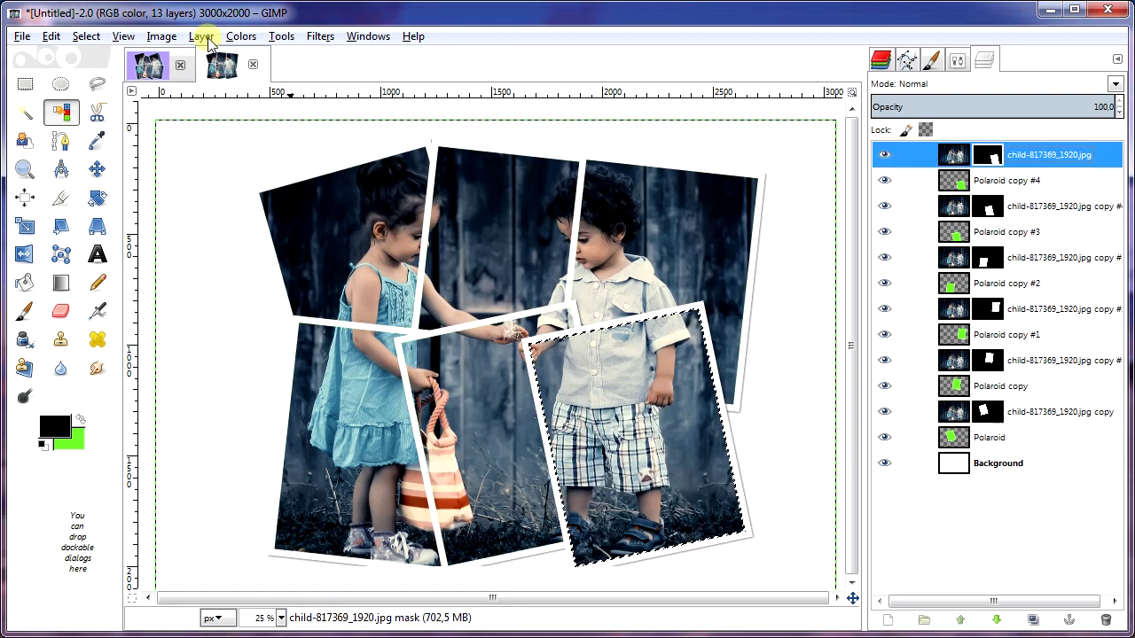
{"action": "left_click", "coordinate": [949, 462]}
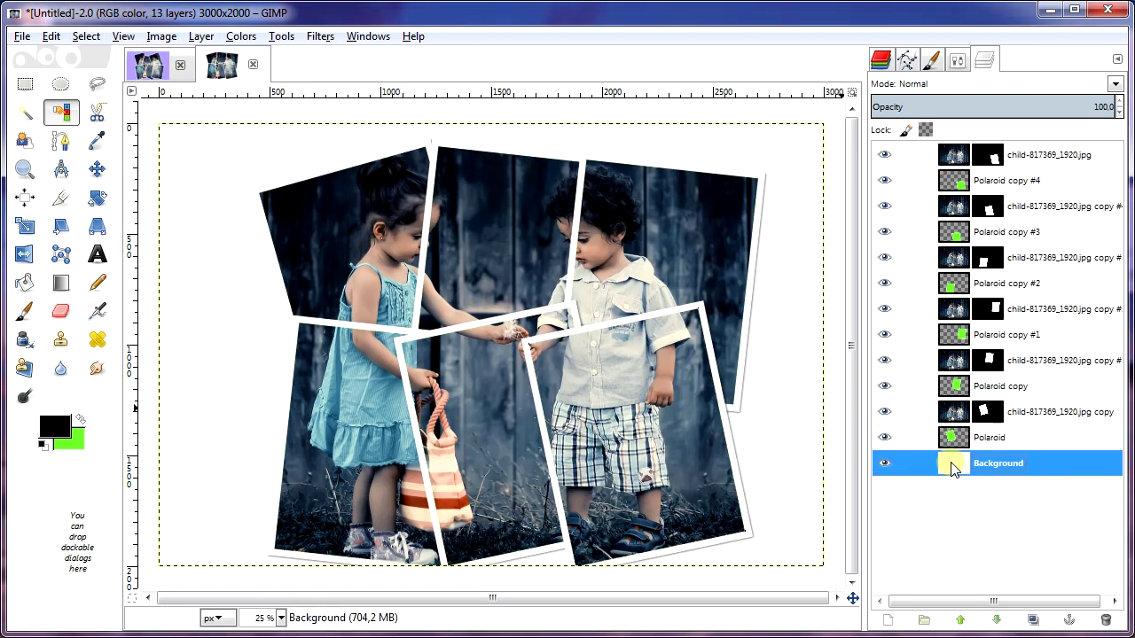
Fill the Background layer with the teal colour 3b8297
{"action": "left_click", "coordinate": [50, 36]}
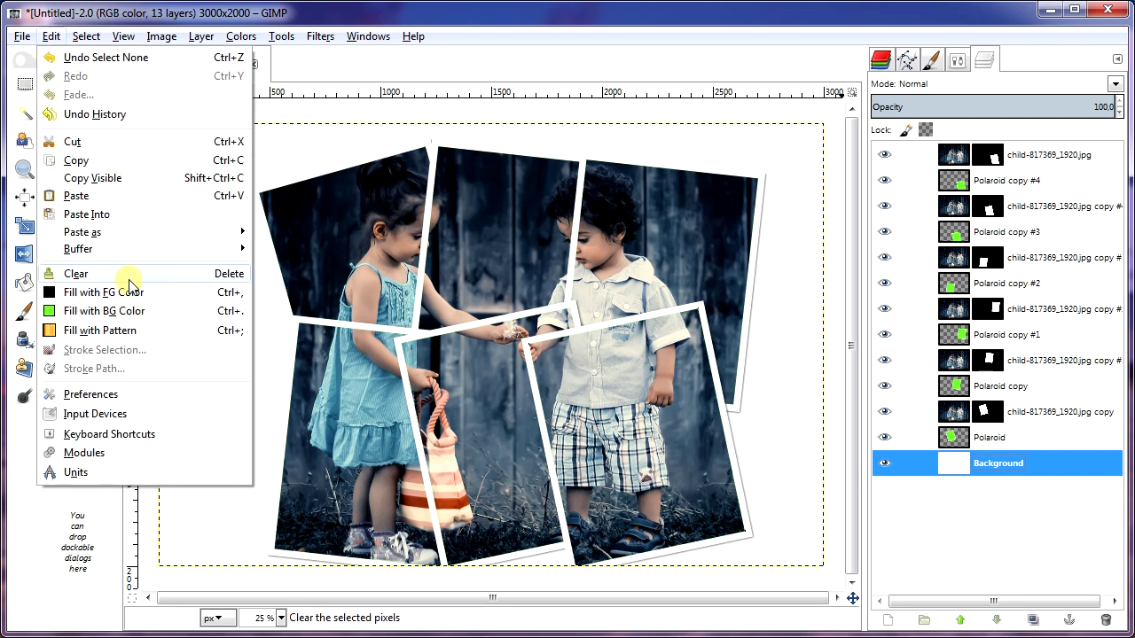
{"action": "left_click", "coordinate": [77, 449]}
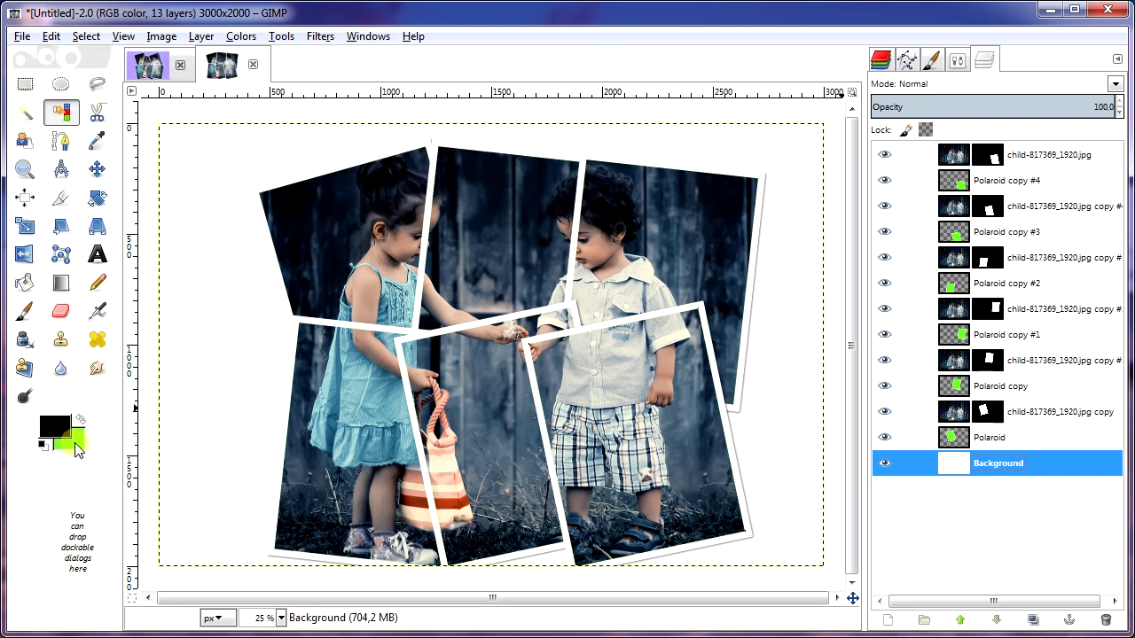
{"action": "left_click", "coordinate": [78, 445]}
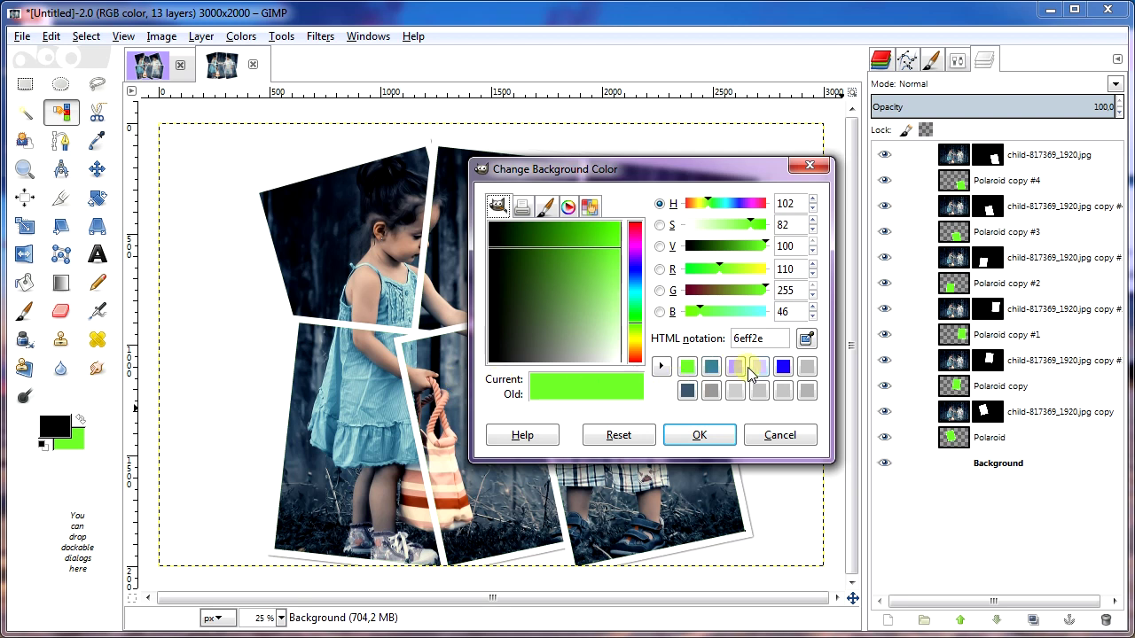
{"action": "left_click", "coordinate": [713, 368]}
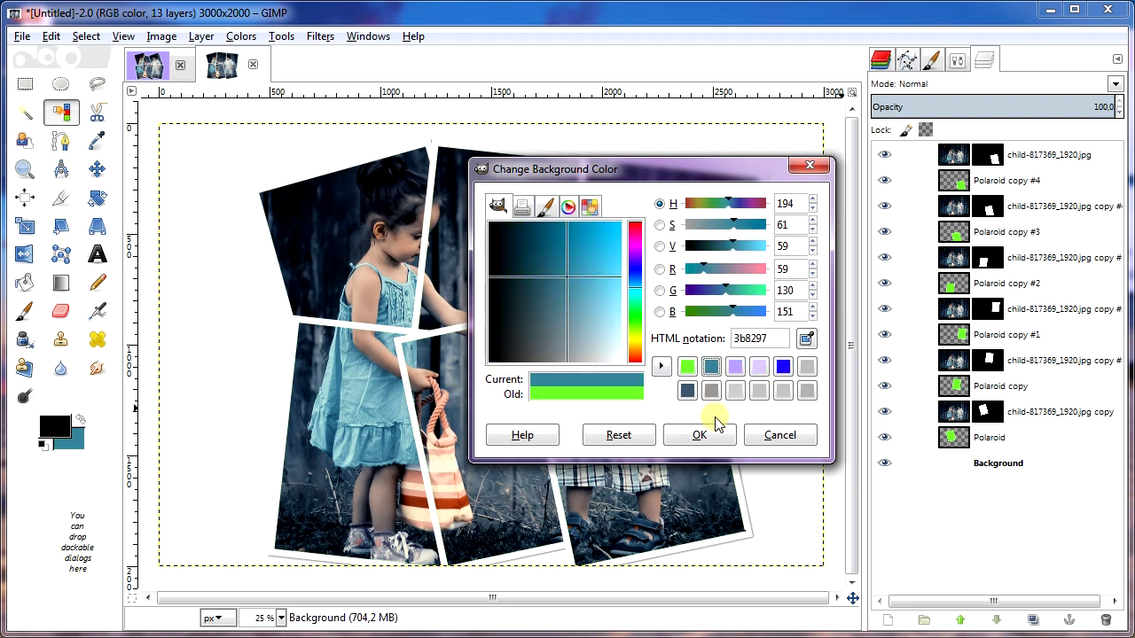
{"action": "left_click", "coordinate": [701, 435]}
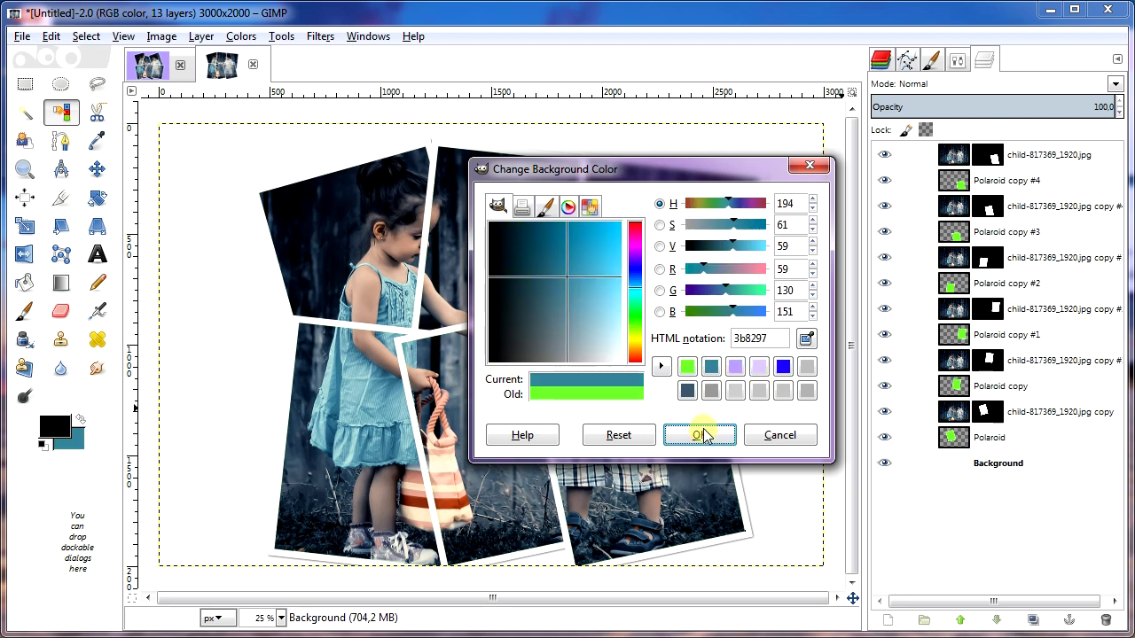
{"action": "left_click", "coordinate": [700, 435]}
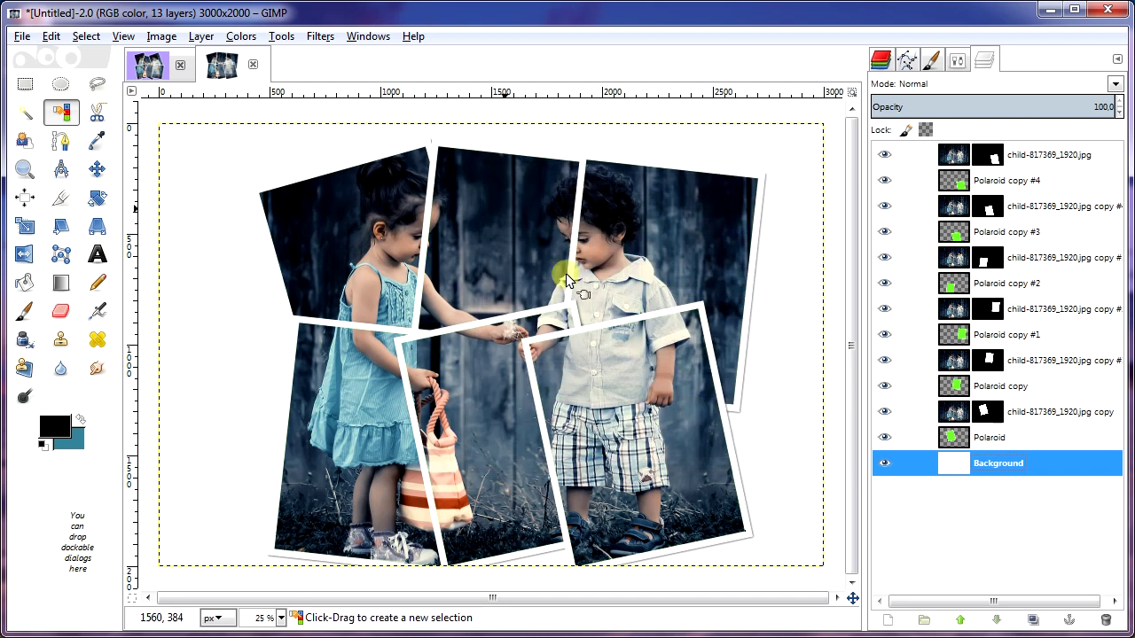
{"action": "left_click", "coordinate": [51, 36]}
{"action": "left_click", "coordinate": [124, 311]}
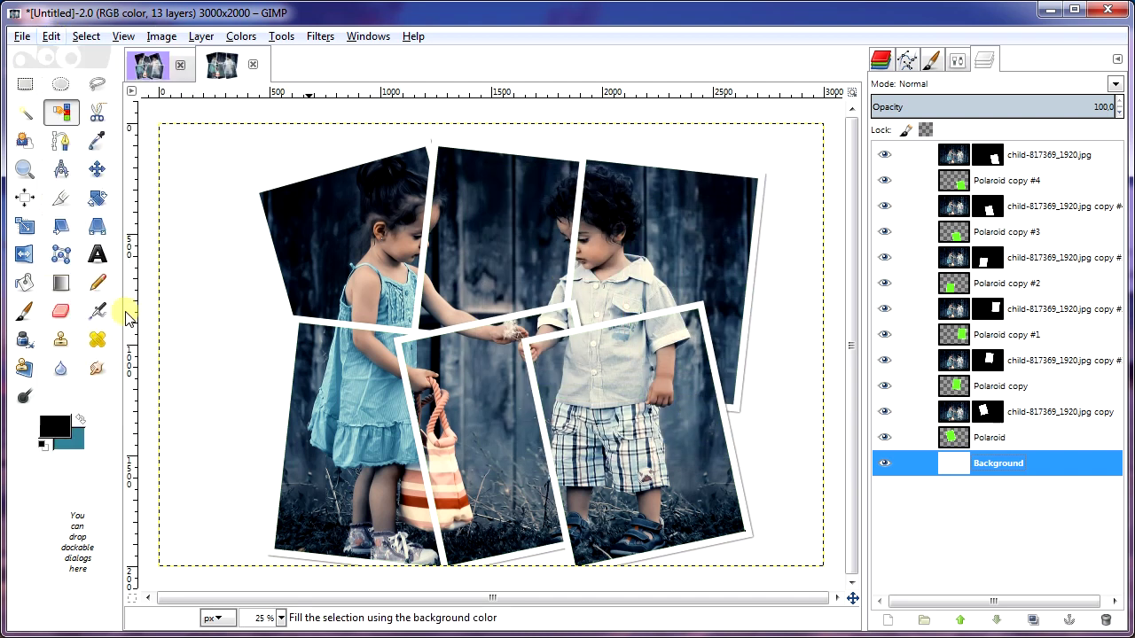
{"action": "left_click", "coordinate": [883, 411]}
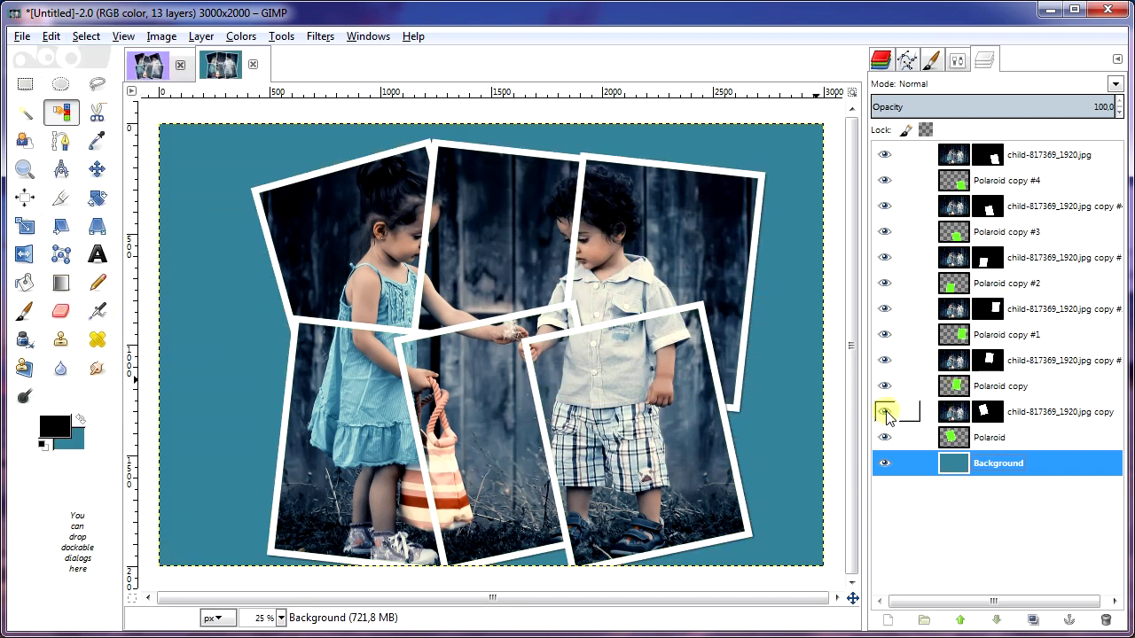
{"action": "left_click", "coordinate": [883, 360]}
{"action": "left_click", "coordinate": [884, 309]}
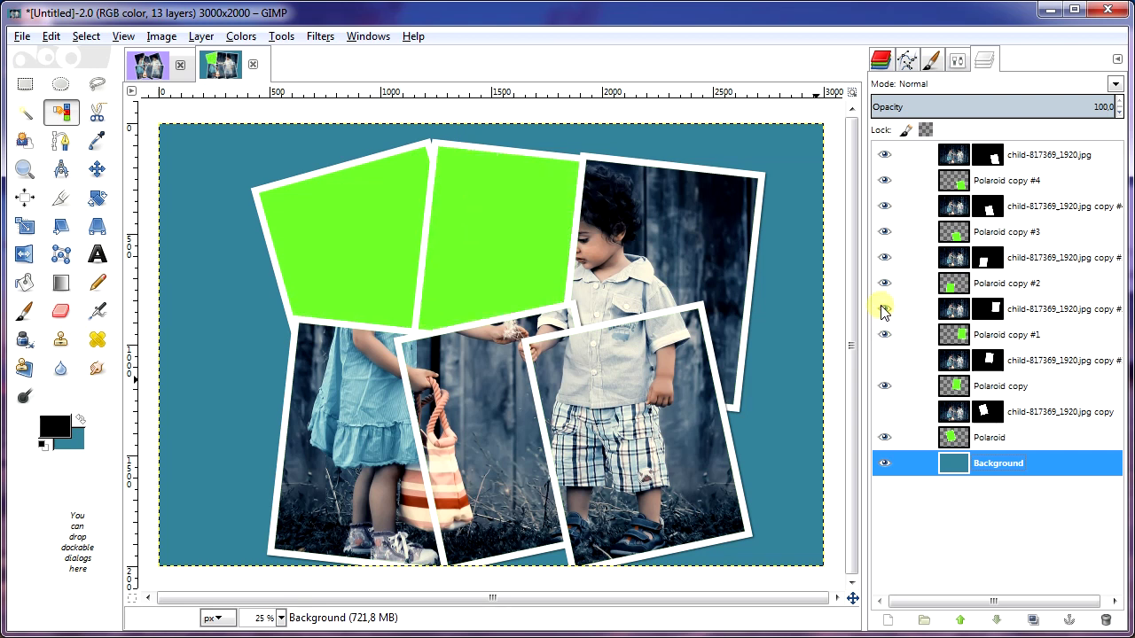
{"action": "left_click", "coordinate": [884, 257]}
{"action": "left_click", "coordinate": [884, 205]}
{"action": "left_click", "coordinate": [884, 156]}
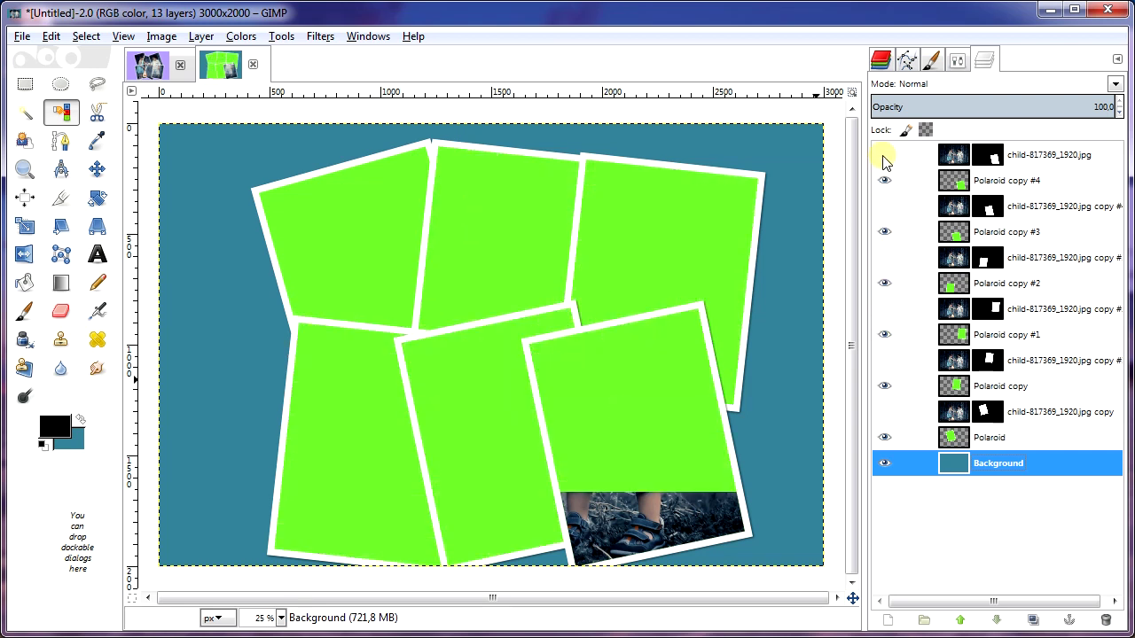
{"action": "left_click", "coordinate": [884, 156]}
{"action": "left_click", "coordinate": [884, 206]}
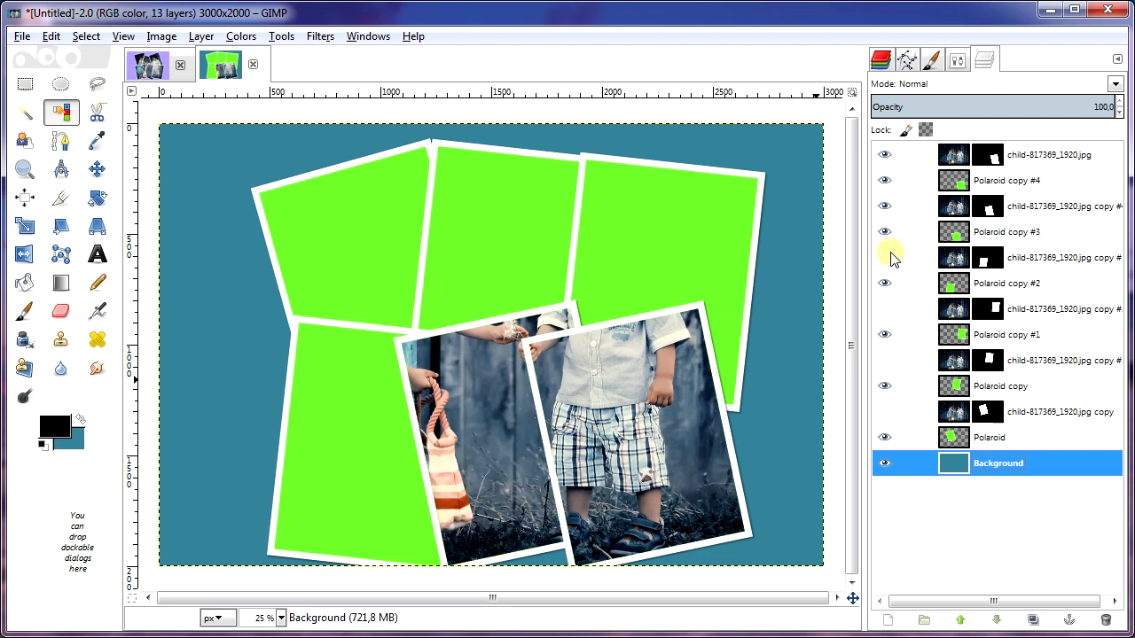
{"action": "left_click", "coordinate": [884, 257]}
{"action": "left_click", "coordinate": [883, 308]}
{"action": "left_click", "coordinate": [884, 360]}
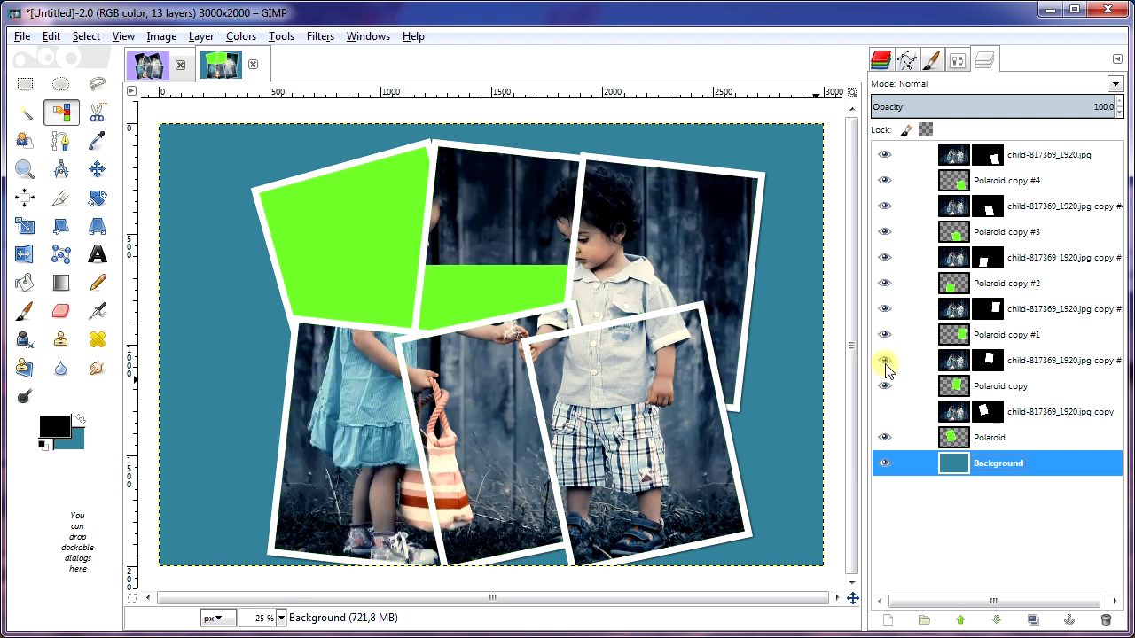
{"action": "left_click", "coordinate": [883, 411]}
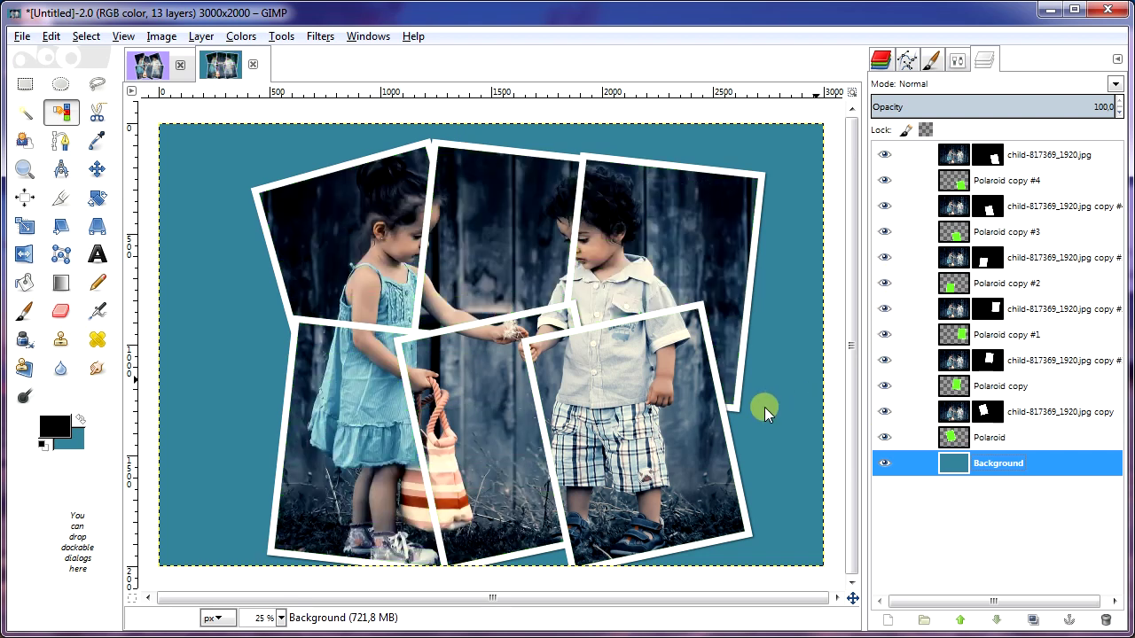